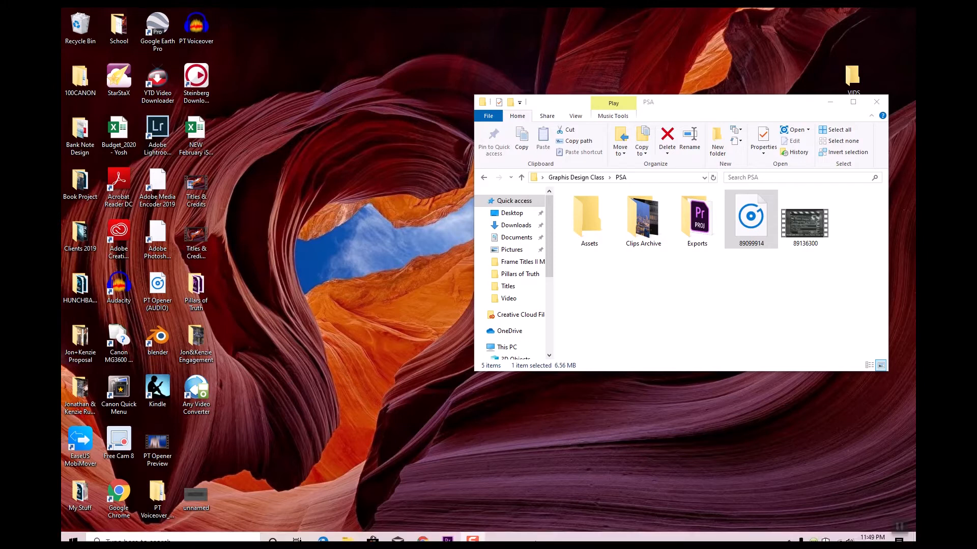
# - Switch to Premiere Pro, expand the Audio 1 track to view the interview clip's waveform, and collapse it again
pyautogui.click(447, 532)
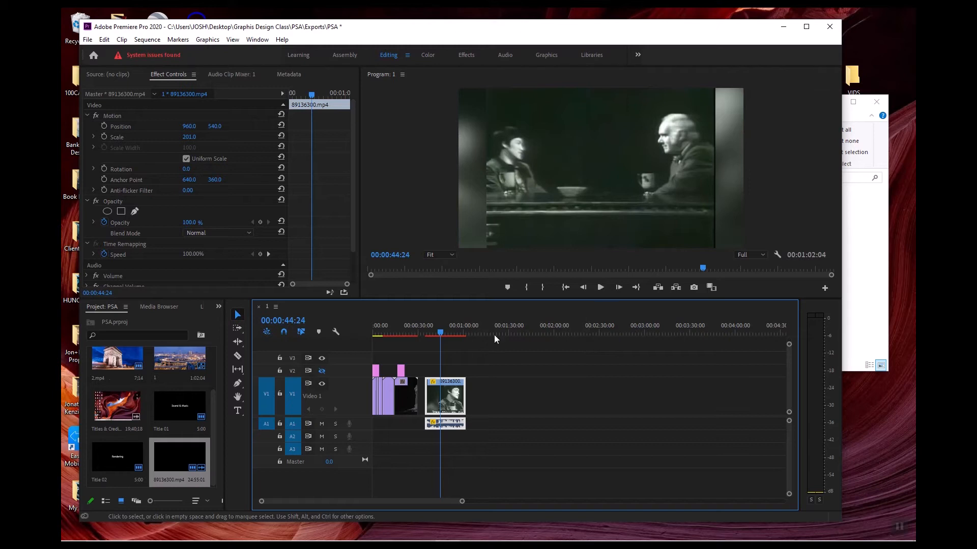
pyautogui.press('Left')
pyautogui.press('Left')
pyautogui.press('Left')
pyautogui.press('Left')
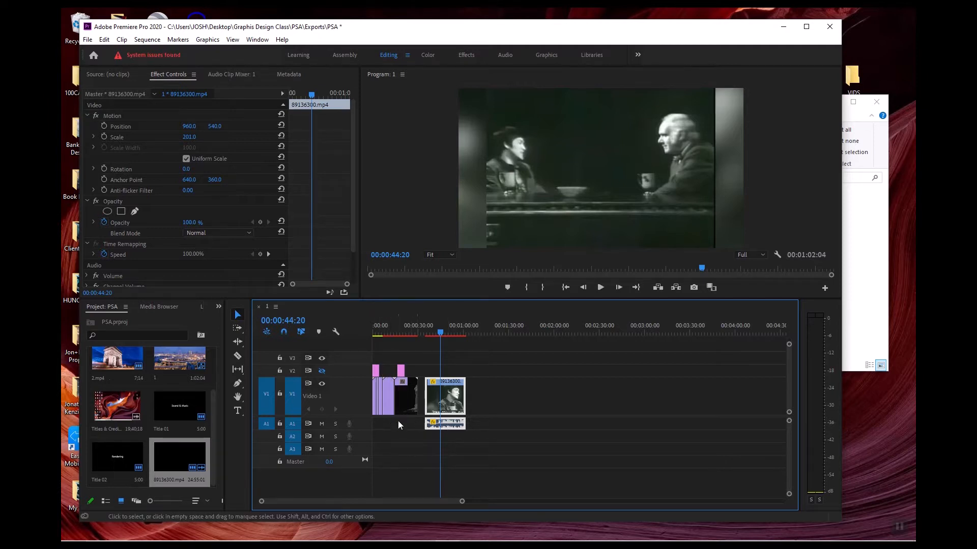
pyautogui.doubleClick(360, 421)
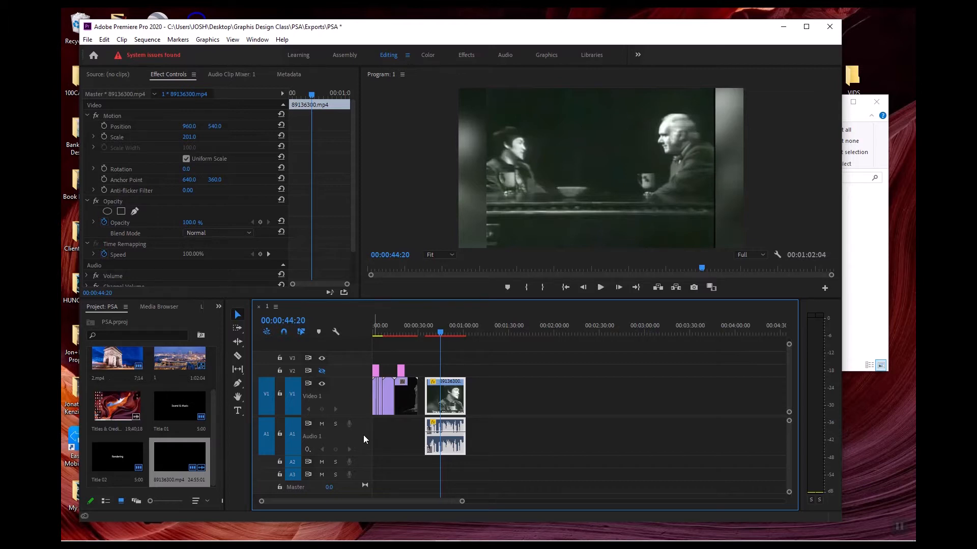
pyautogui.doubleClick(362, 435)
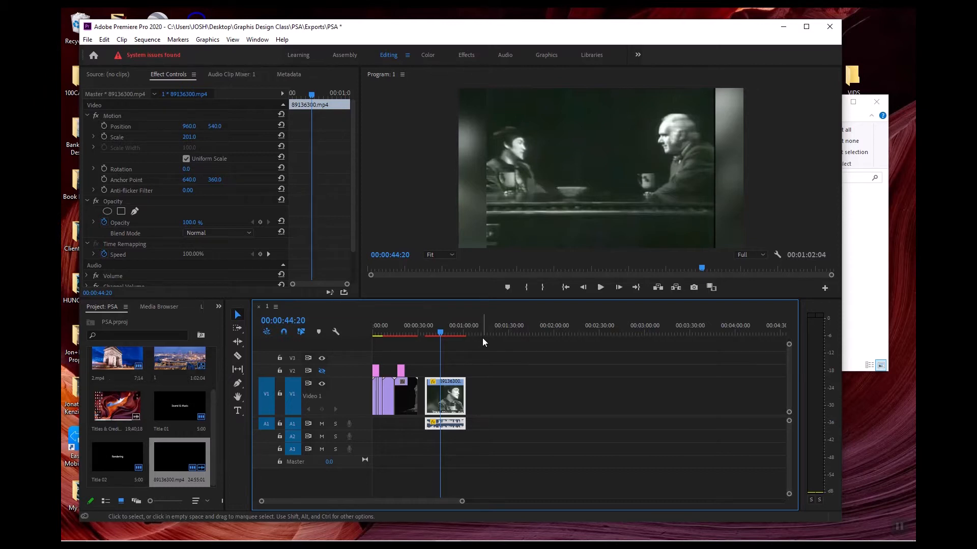
# - Play the 89136300.mp4 clip from its beginning to its end while watching the audio meters
pyautogui.click(423, 331)
pyautogui.press('space')
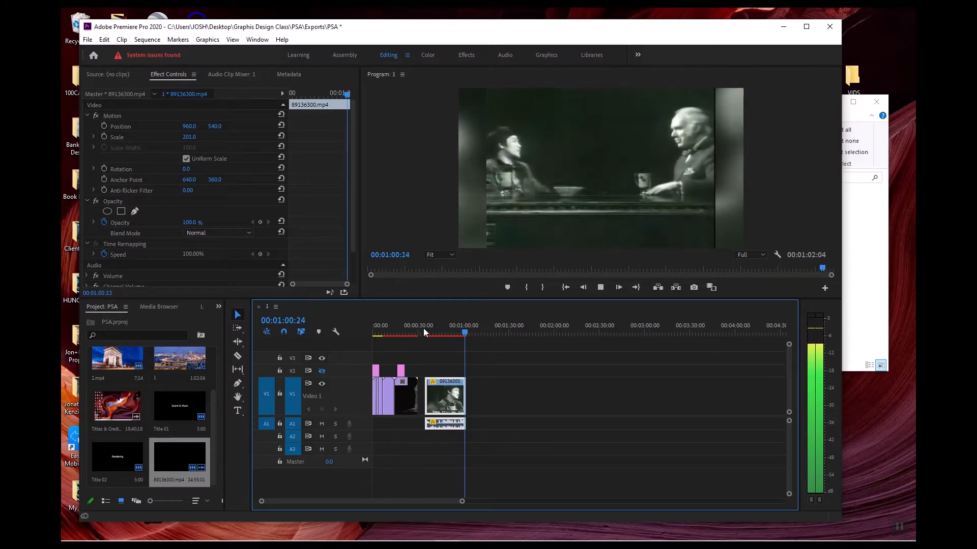
pyautogui.press('space')
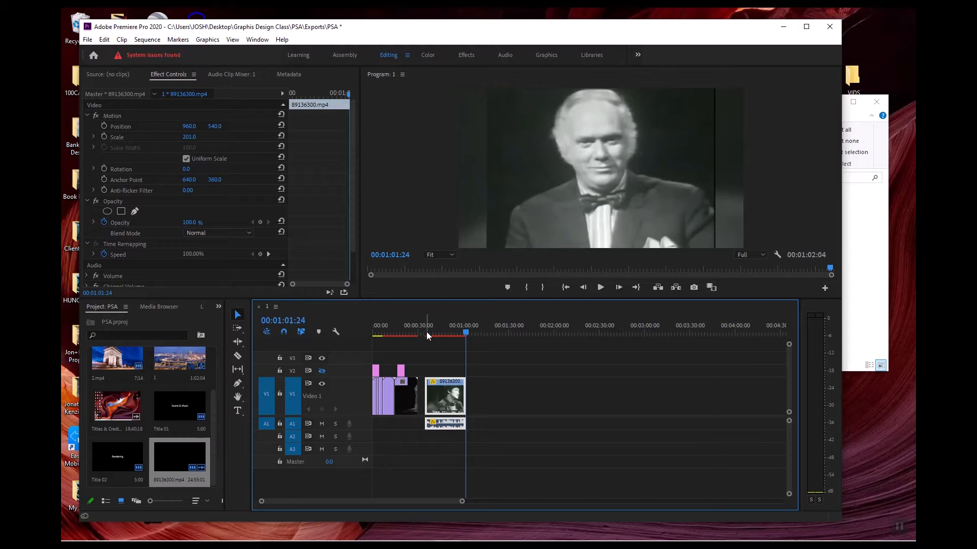
# - Open the Audio Clip Mixer, widen its panel, and play from 00:00:34:00 to check the Audio 1 level
pyautogui.click(423, 332)
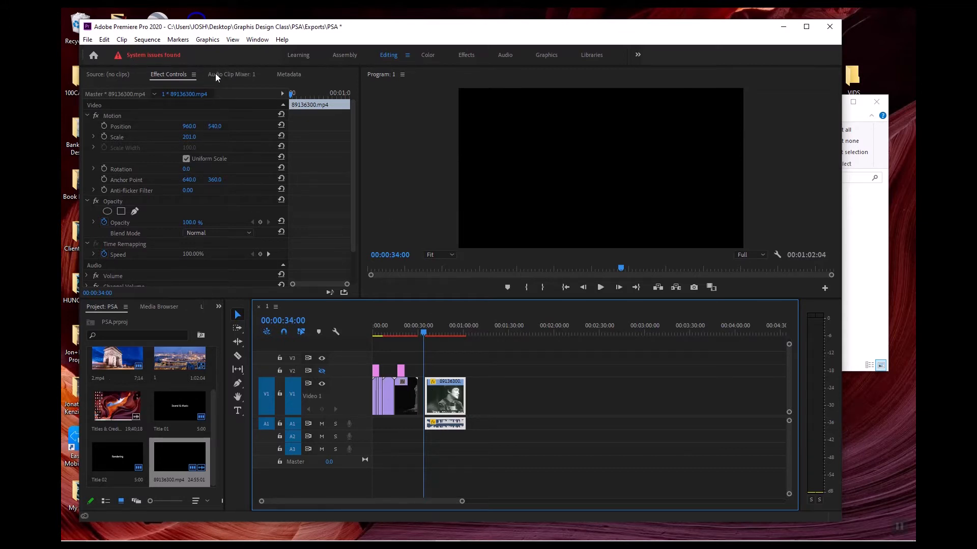
pyautogui.click(233, 75)
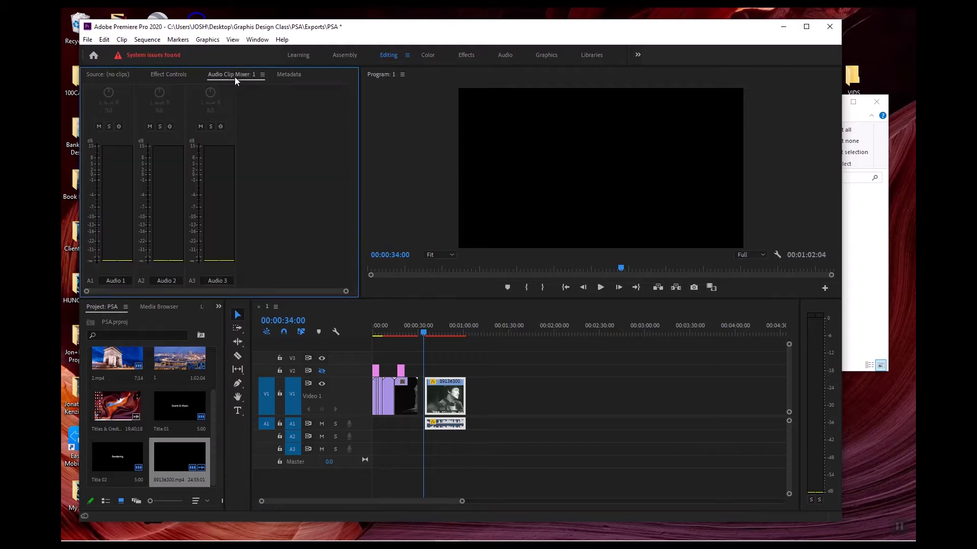
pyautogui.moveTo(358, 291); pyautogui.dragTo(445, 285)
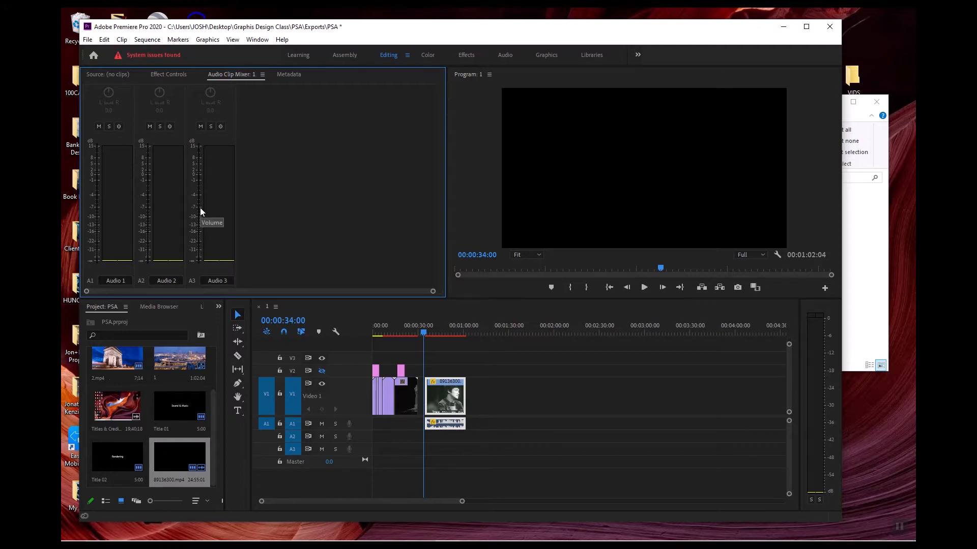
pyautogui.press('space')
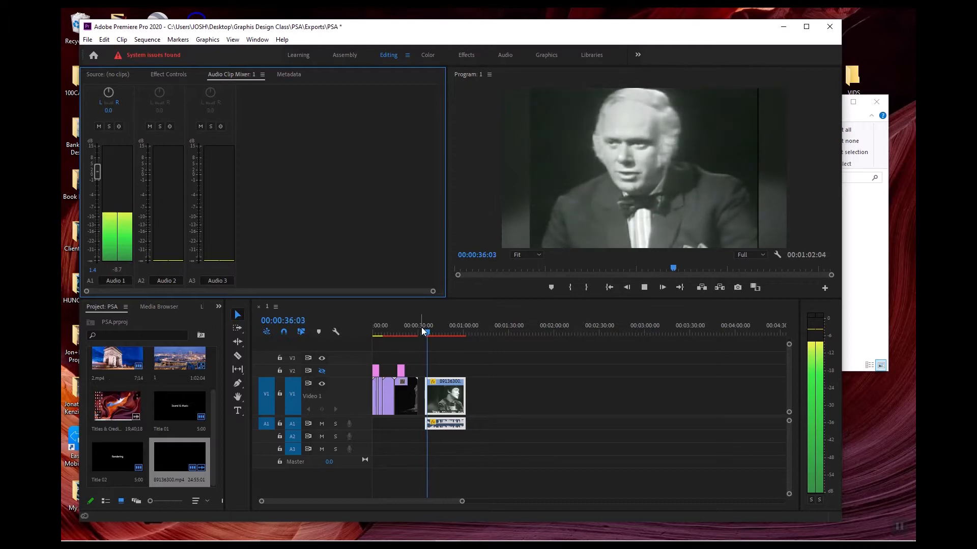
pyautogui.press('space')
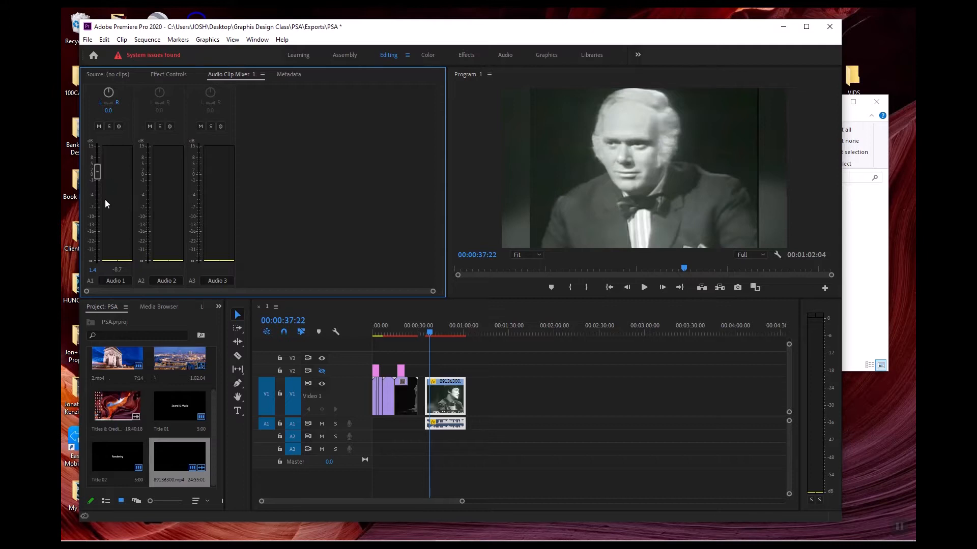
pyautogui.press('space')
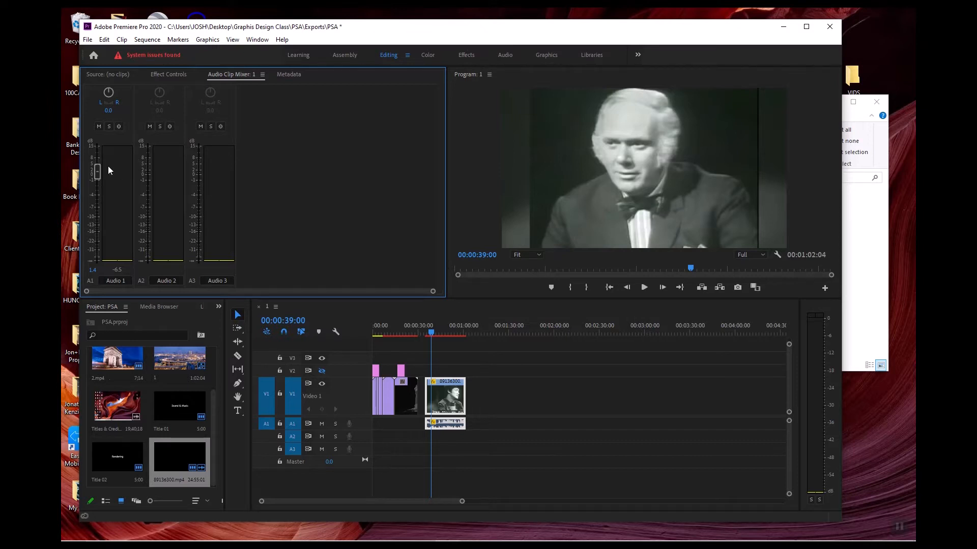
# - Adjust the interview clip's volume on Audio 1 during playback, settling it at -0.9 dB
pyautogui.press('space')
pyautogui.moveTo(98, 173)
pyautogui.mouseDown()
pyautogui.moveTo(98, 161)
pyautogui.moveTo(97, 175)
pyautogui.mouseUp()
pyautogui.press('space')
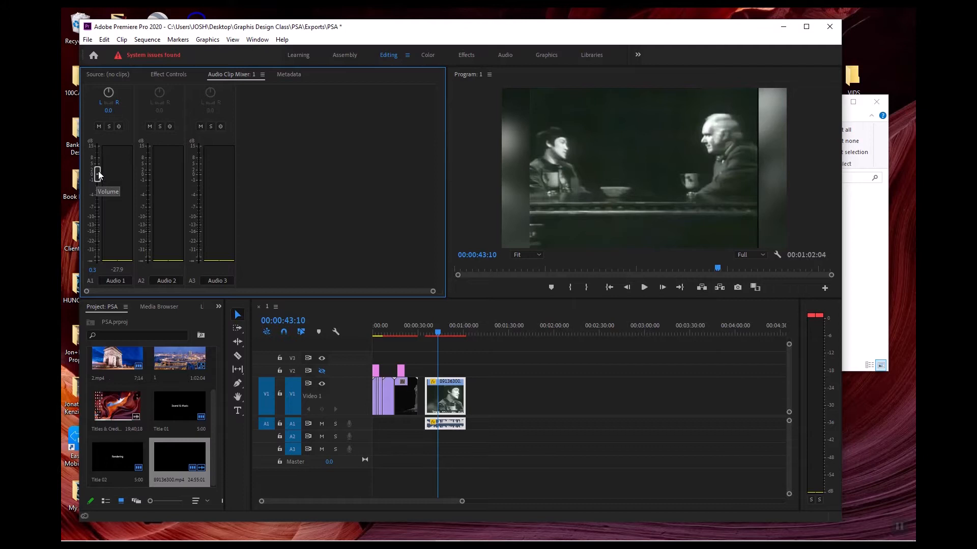
pyautogui.moveTo(98, 176); pyautogui.dragTo(96, 199)
pyautogui.moveTo(97, 199)
pyautogui.mouseDown()
pyautogui.moveTo(98, 189)
pyautogui.moveTo(97, 214)
pyautogui.mouseUp()
pyautogui.press('space')
pyautogui.moveTo(99, 188)
pyautogui.mouseDown()
pyautogui.moveTo(99, 196)
pyautogui.moveTo(97, 184)
pyautogui.mouseUp()
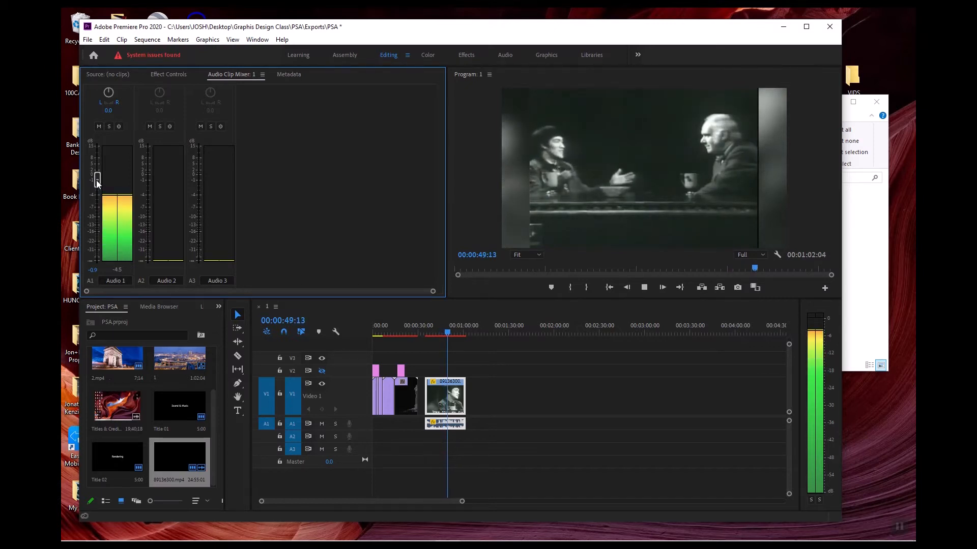
pyautogui.press('space')
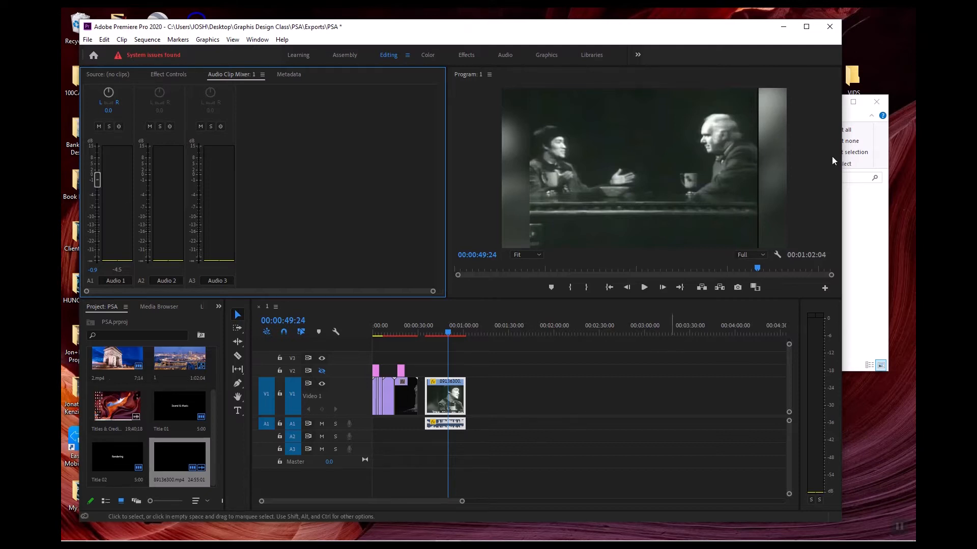
# - Add the 89099914 music file from the PSA folder to track A2, starting slightly before the interview clip, and preview the mix
pyautogui.click(873, 271)
pyautogui.click(747, 219)
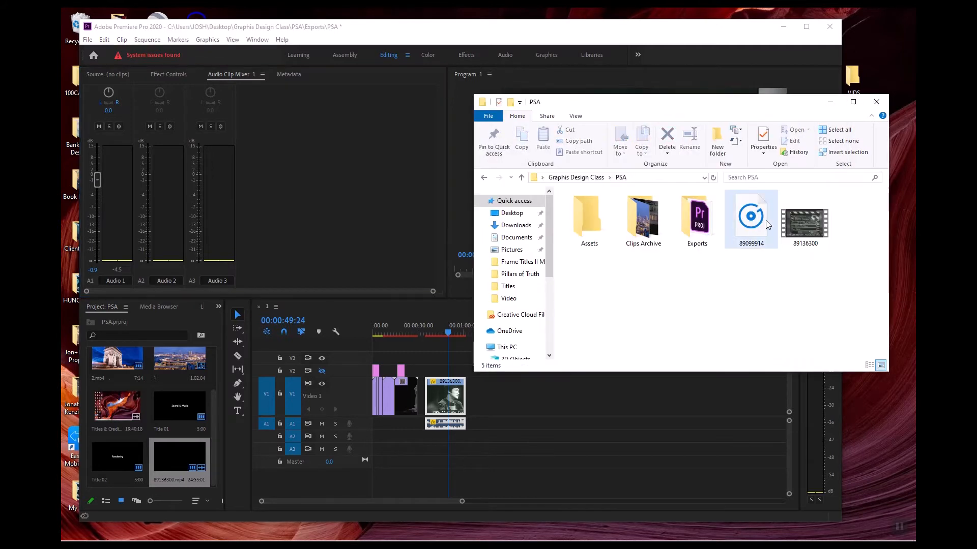
pyautogui.moveTo(744, 222); pyautogui.dragTo(427, 437)
pyautogui.click(441, 440)
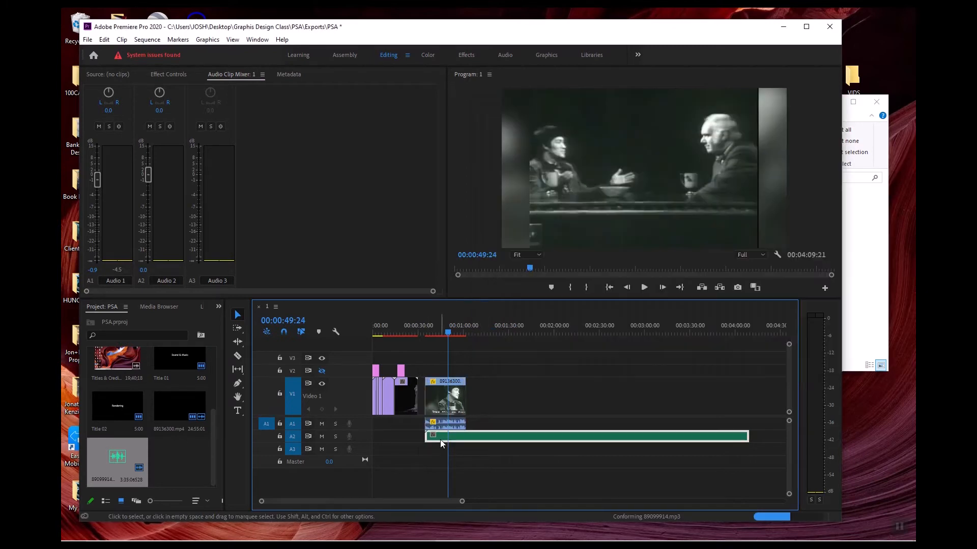
pyautogui.moveTo(416, 332); pyautogui.dragTo(419, 333)
pyautogui.moveTo(464, 435); pyautogui.dragTo(466, 435)
pyautogui.press('space')
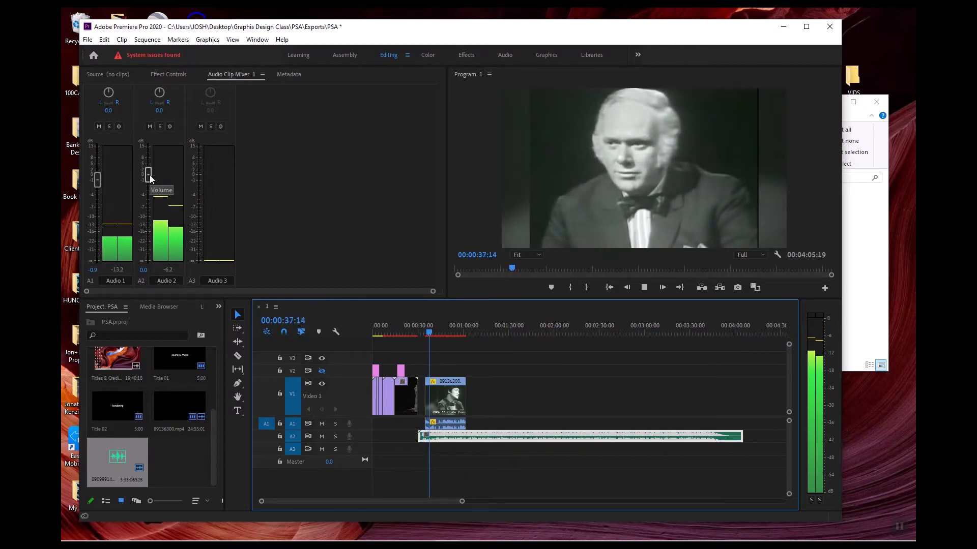
pyautogui.press('space')
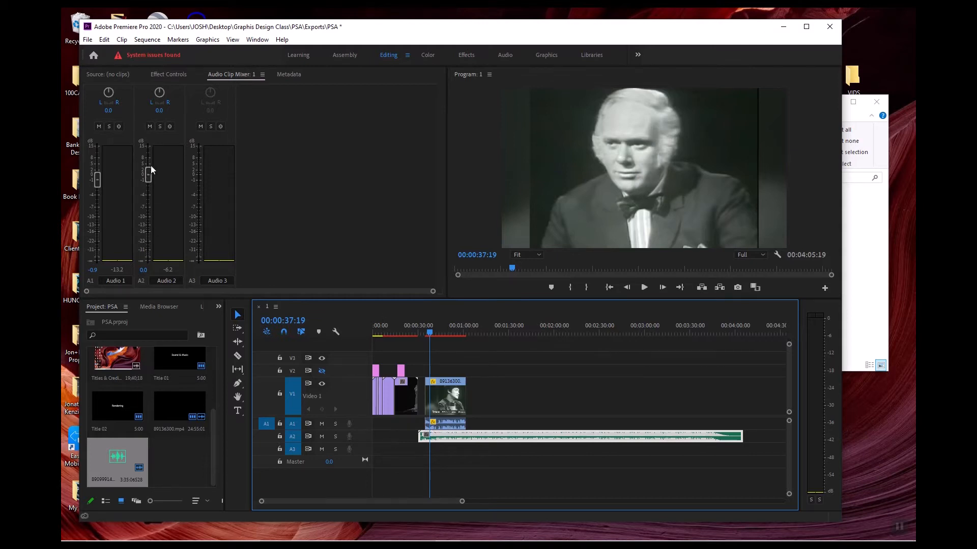
# - Lower the music clip's volume on Audio 2 to -23.2 dB, replaying the mix to balance it beneath the dialogue
pyautogui.moveTo(149, 173); pyautogui.dragTo(149, 225)
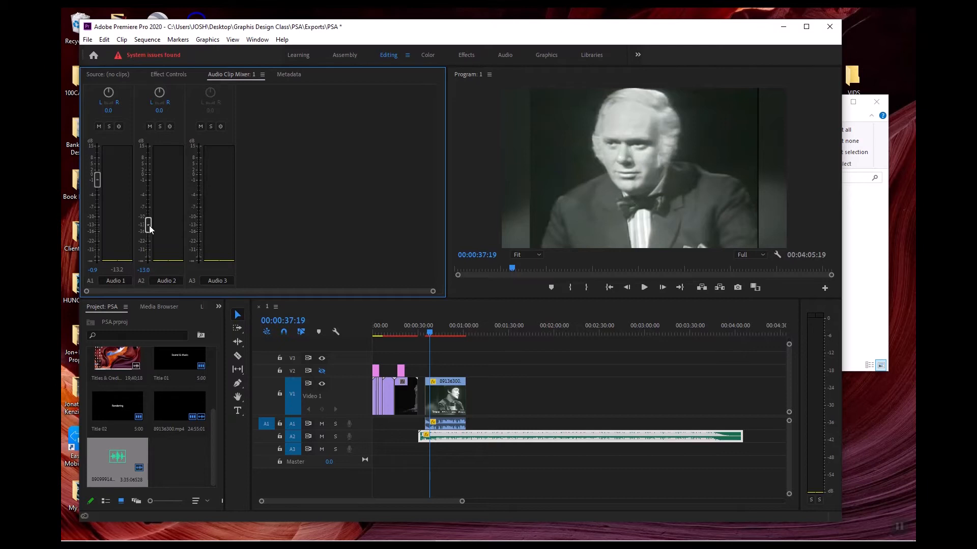
pyautogui.moveTo(150, 227); pyautogui.dragTo(148, 240)
pyautogui.click(421, 333)
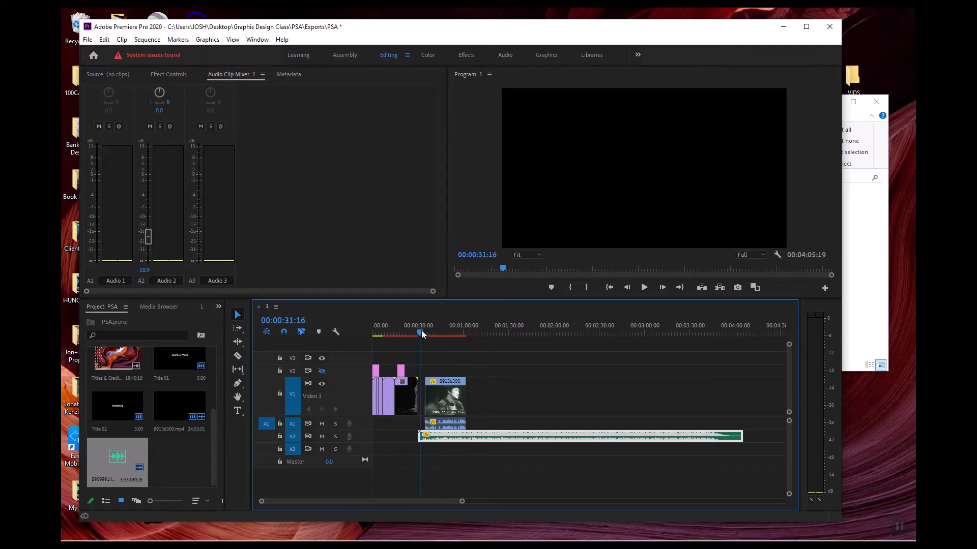
pyautogui.press('space')
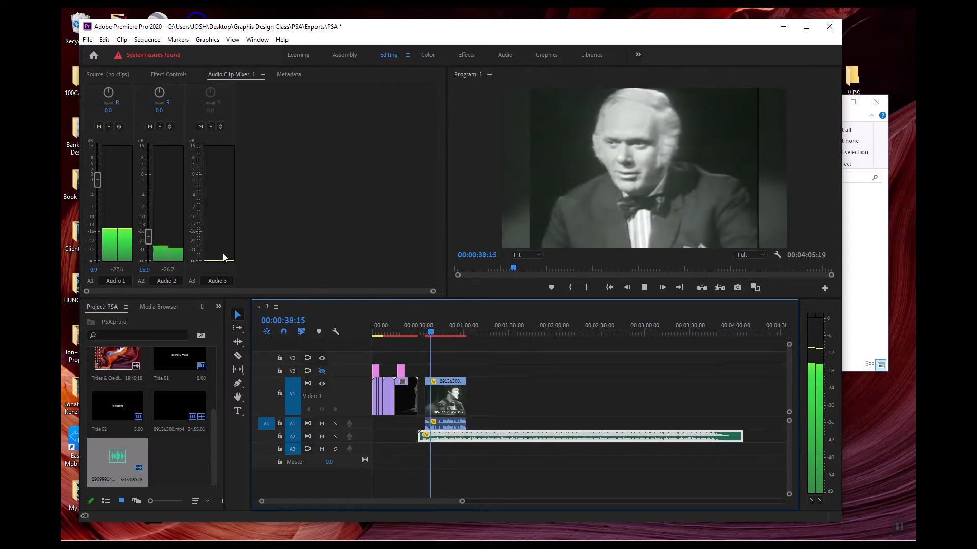
pyautogui.press('space')
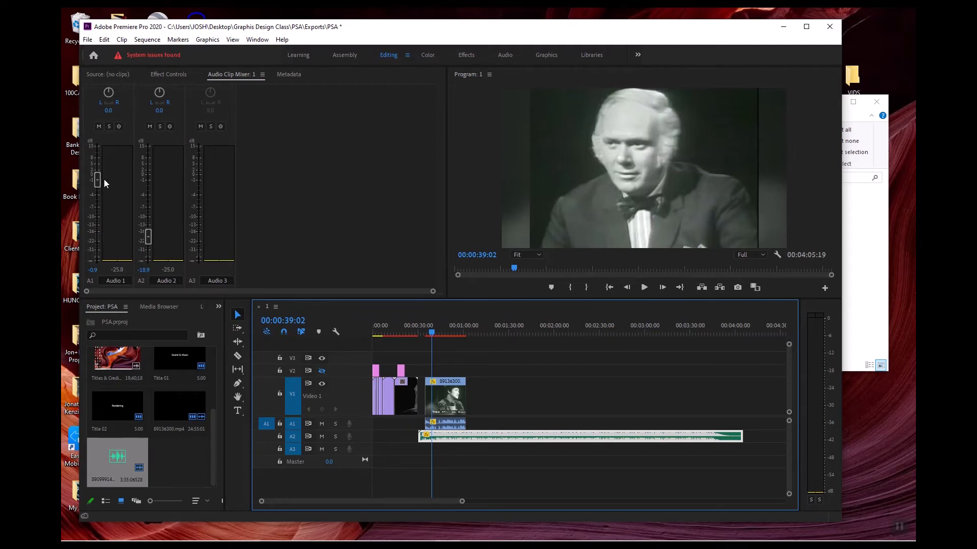
pyautogui.moveTo(149, 236); pyautogui.dragTo(149, 241)
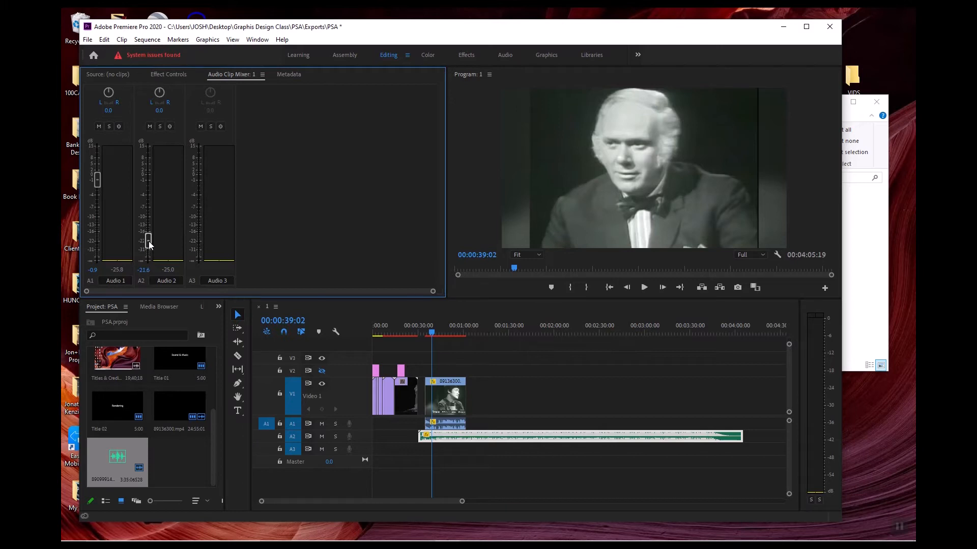
pyautogui.click(428, 331)
pyautogui.press('space')
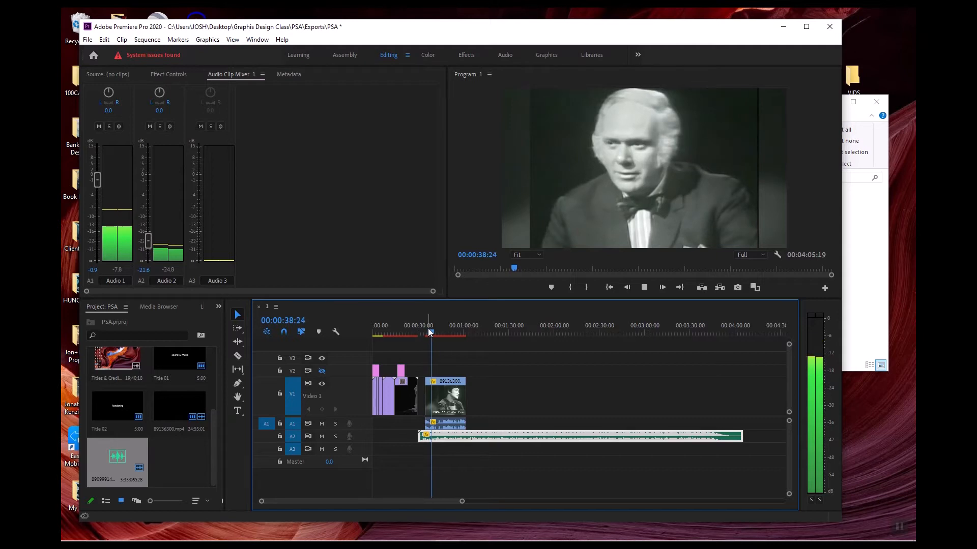
pyautogui.press('space')
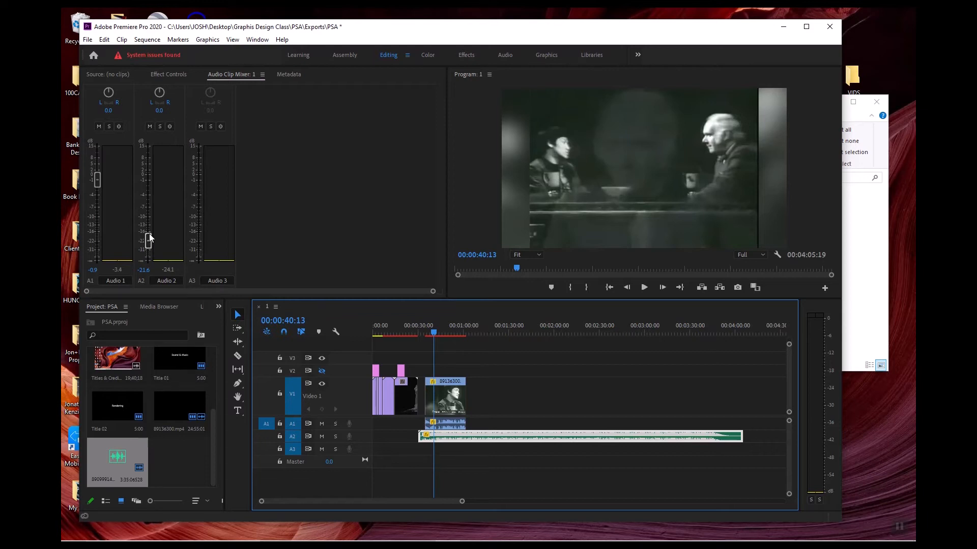
pyautogui.press('space')
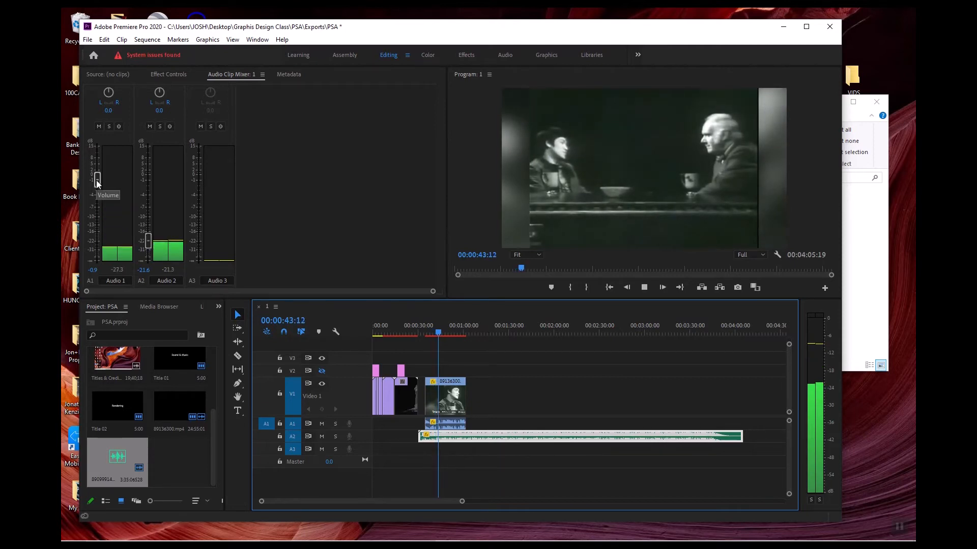
pyautogui.moveTo(148, 241); pyautogui.dragTo(149, 245)
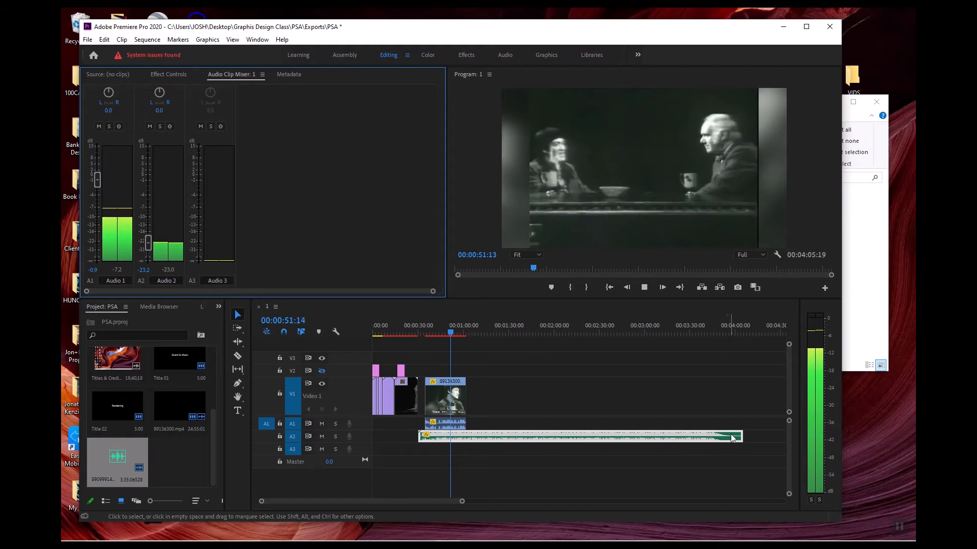
# - Shorten the music clip to end at about 00:01:06:07 and apply the default transition to both of its ends
pyautogui.moveTo(738, 436); pyautogui.dragTo(472, 436)
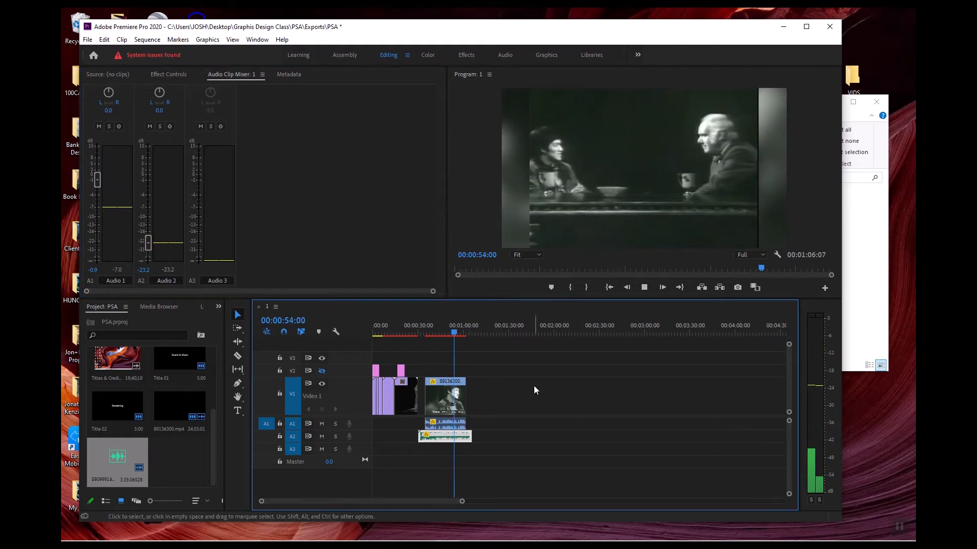
pyautogui.rightClick(470, 435)
pyautogui.click(492, 499)
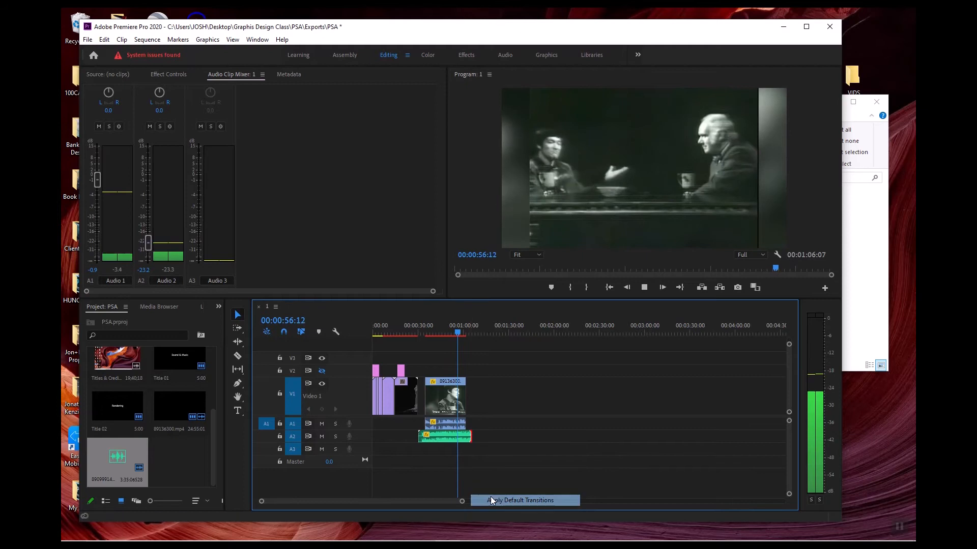
pyautogui.rightClick(423, 437)
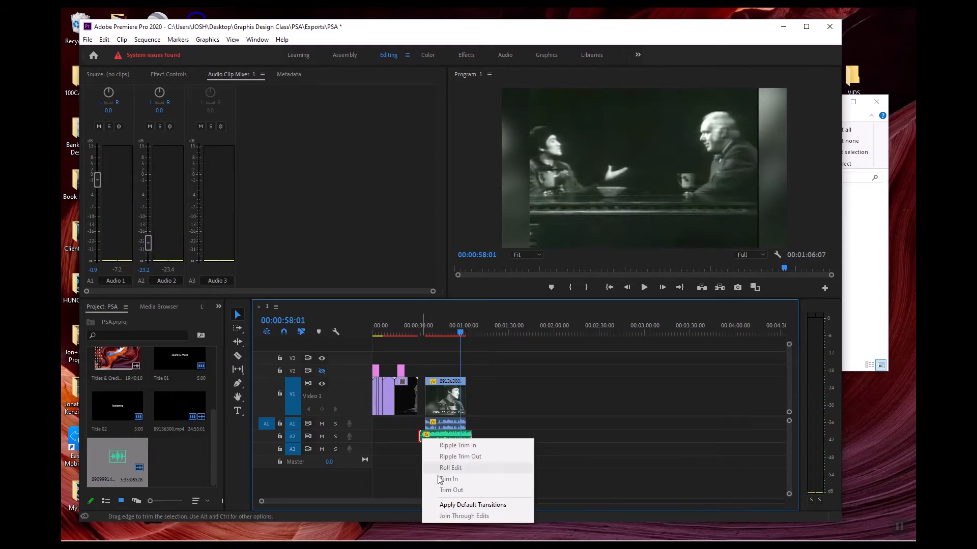
pyautogui.click(440, 505)
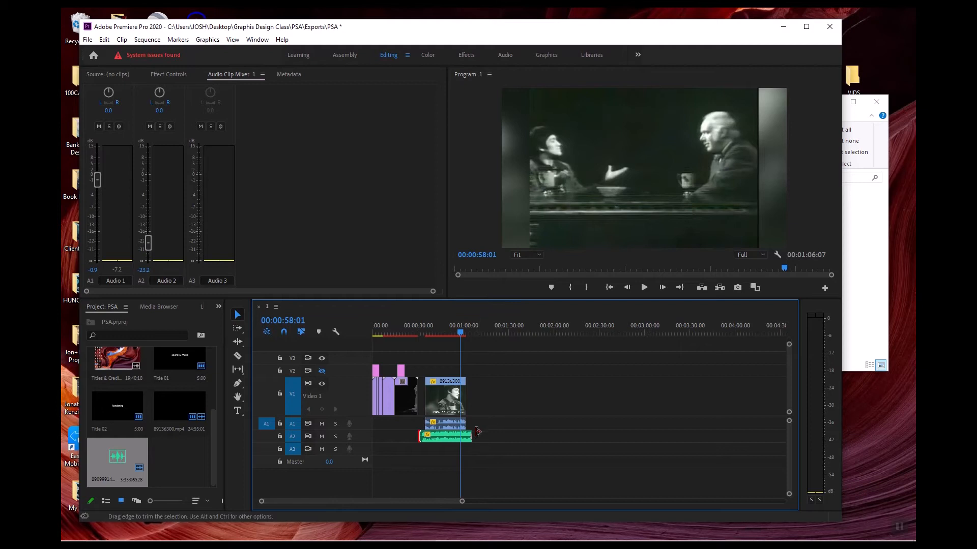
# - Trim the music clip's start and end to line up with the interview clip, and preview the mix from the beginning
pyautogui.moveTo(471, 438); pyautogui.dragTo(427, 435)
pyautogui.click(423, 334)
pyautogui.press('space')
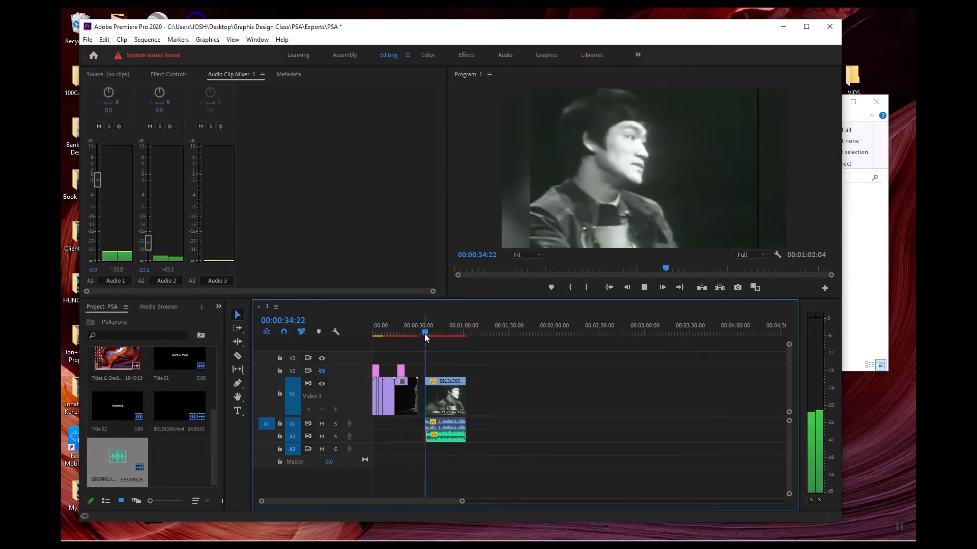
pyautogui.press('space')
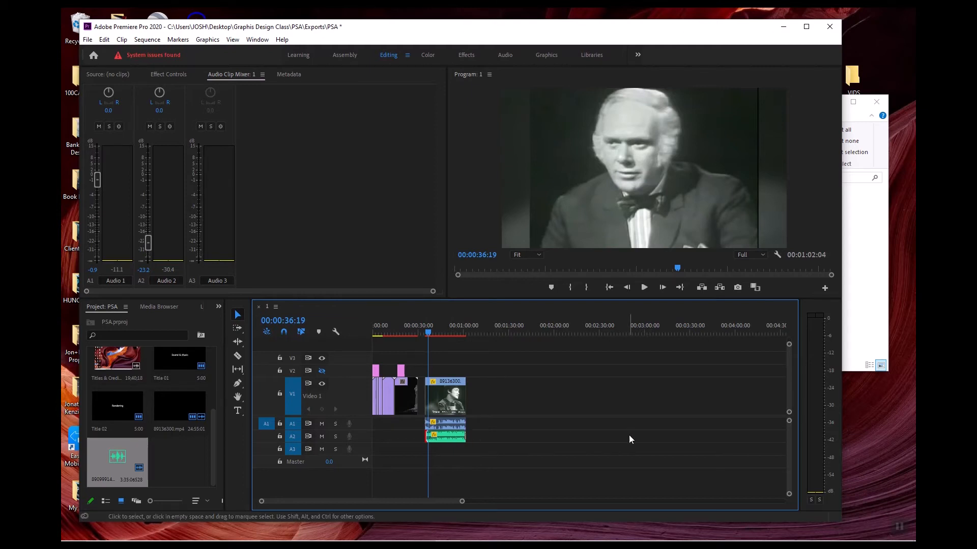
pyautogui.click(441, 438)
pyautogui.moveTo(459, 331); pyautogui.dragTo(452, 332)
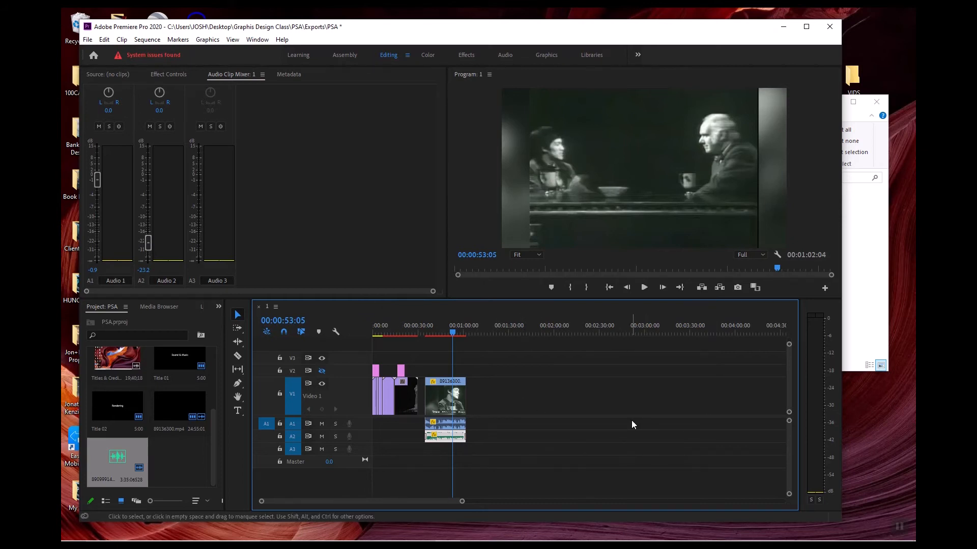
# - Extend the music clip's end to about 00:01:05:12 and its start back to about 00:00:30:16, ahead of the interview
pyautogui.press('=')
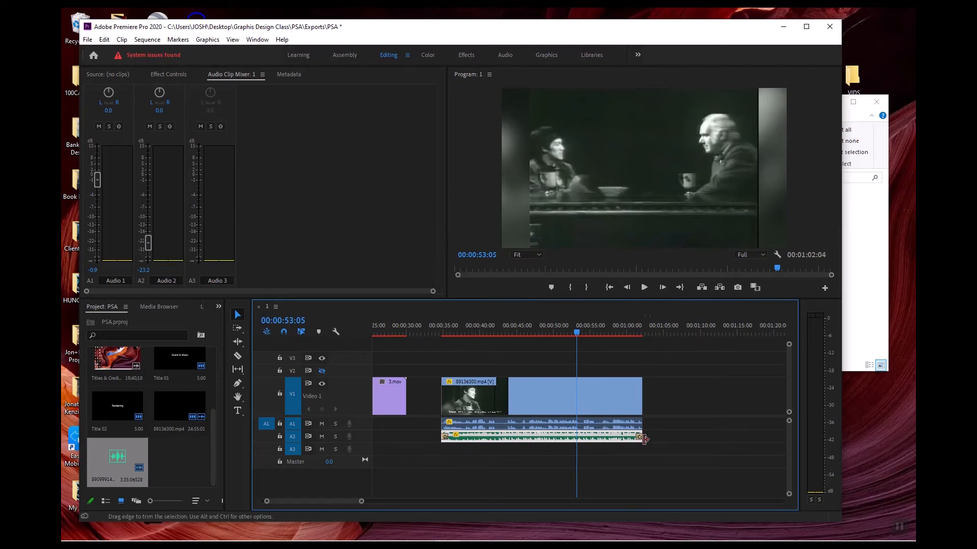
pyautogui.moveTo(642, 437); pyautogui.dragTo(665, 436)
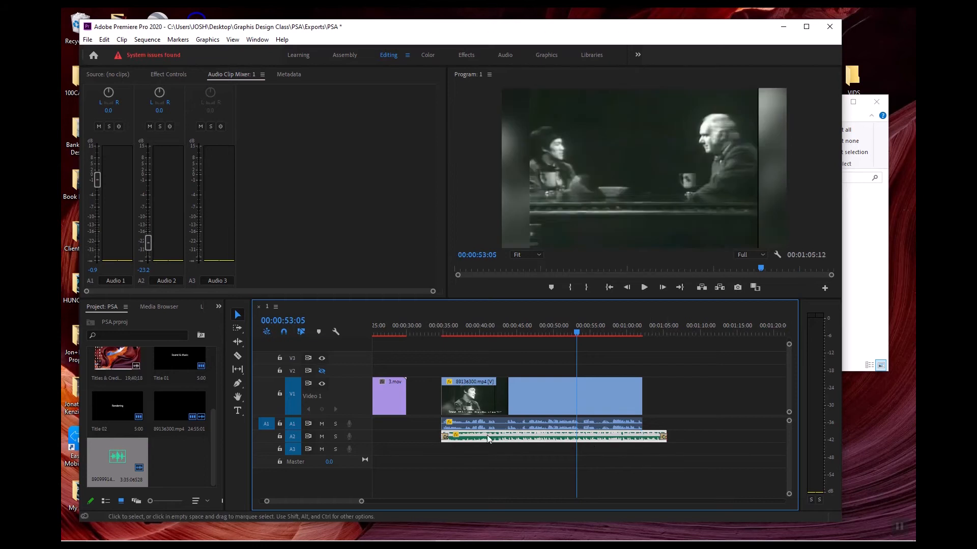
pyautogui.moveTo(444, 436); pyautogui.dragTo(411, 435)
# - Turn on the visibility of track V2 and move the Title 01 clip to the start of the music clip
pyautogui.moveTo(328, 503); pyautogui.dragTo(316, 490)
pyautogui.moveTo(394, 331); pyautogui.dragTo(390, 332)
pyautogui.click(393, 372)
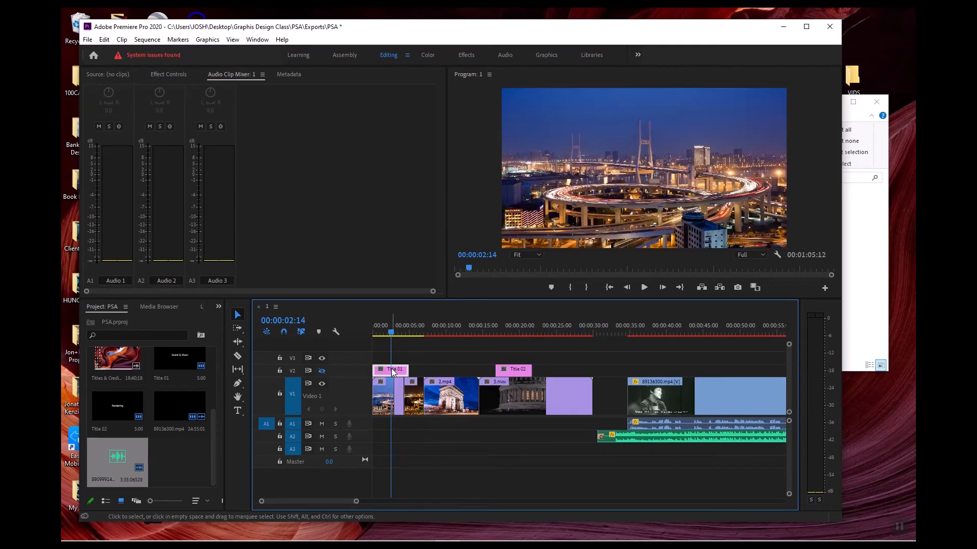
pyautogui.click(322, 371)
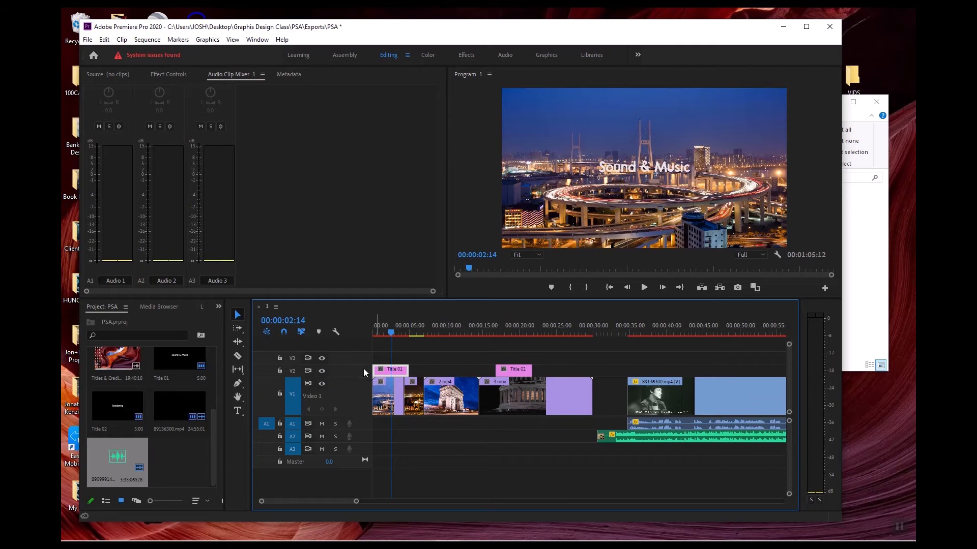
pyautogui.moveTo(387, 372); pyautogui.dragTo(609, 369)
# - Apply the default transition to the start of Title 01 and preview the title with the music from about 00:00:30:01
pyautogui.click(594, 333)
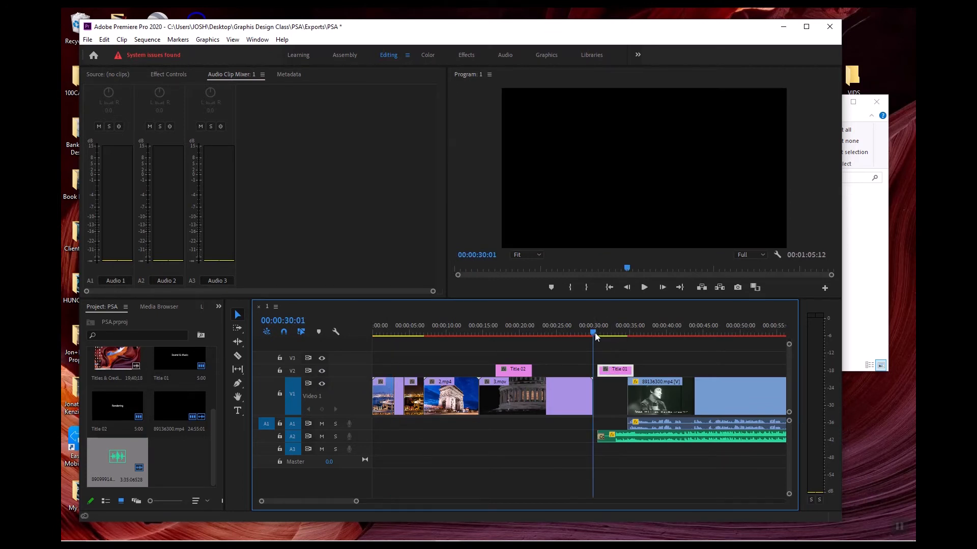
pyautogui.rightClick(599, 370)
pyautogui.click(618, 437)
pyautogui.press('space')
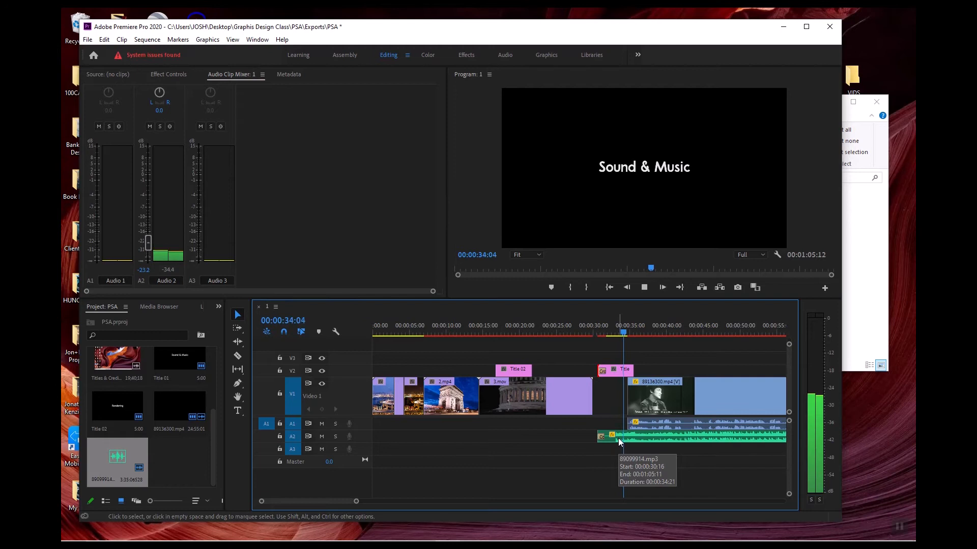
pyautogui.press('space')
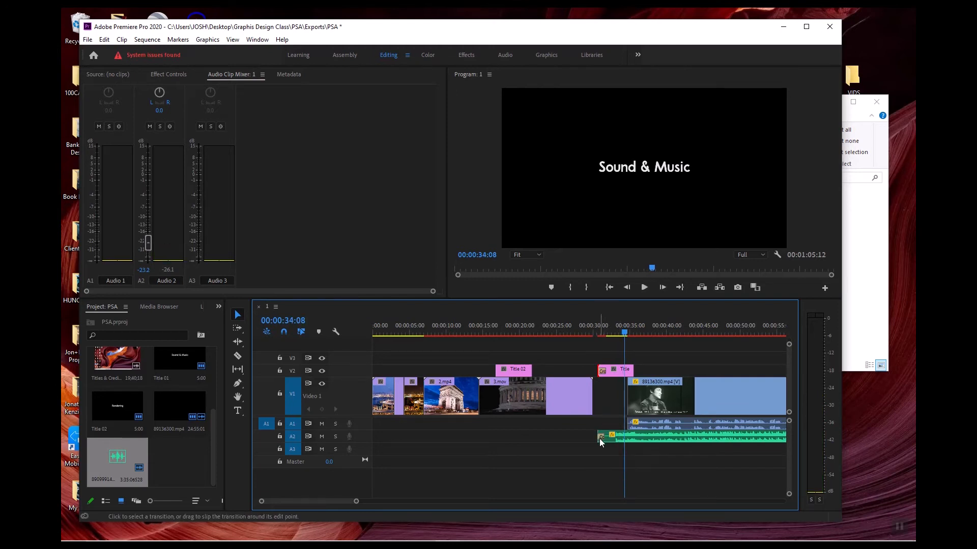
# - Shorten the music clip to end at 00:01:03:08, replay the mix and lower the Audio 2 volume to -26.5 dB
pyautogui.moveTo(601, 438); pyautogui.dragTo(633, 438)
pyautogui.click(646, 438)
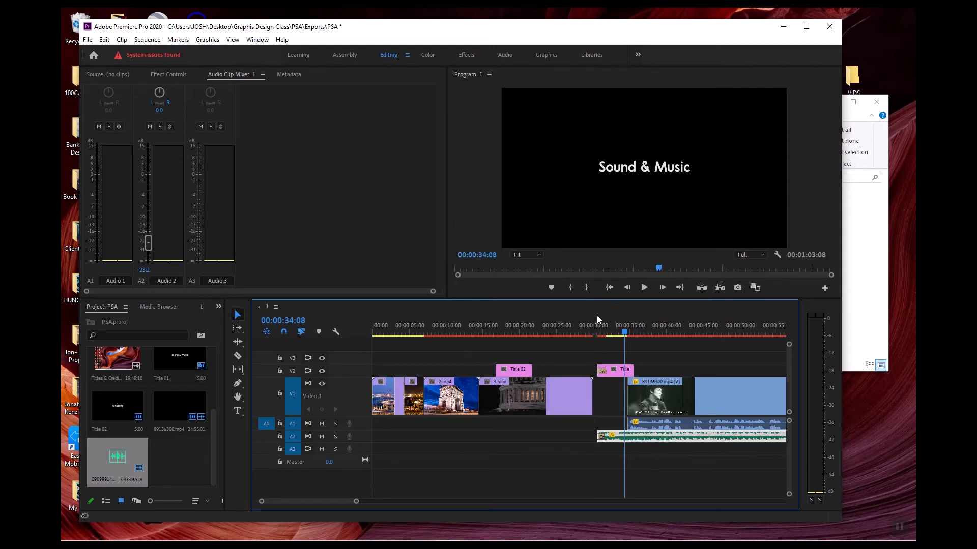
pyautogui.click(594, 333)
pyautogui.press('space')
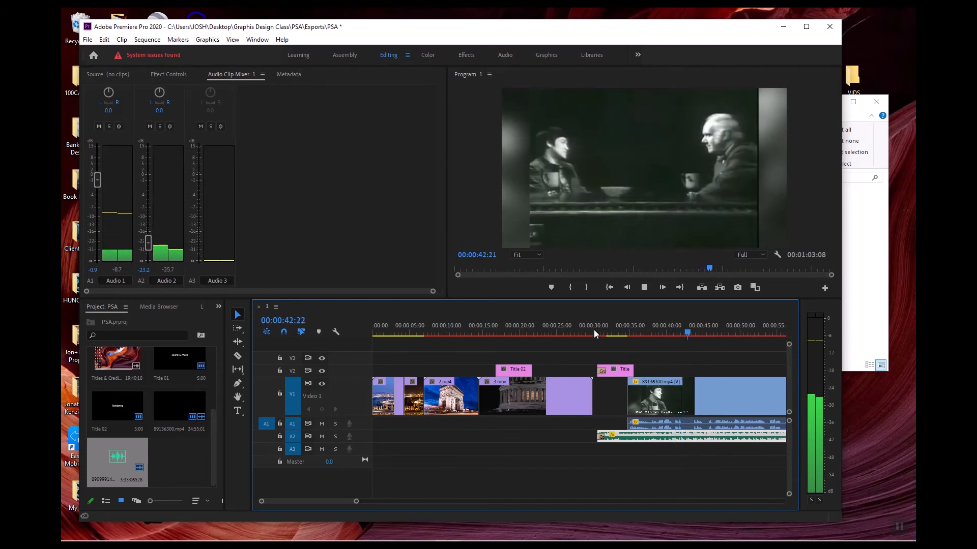
pyautogui.click(146, 245)
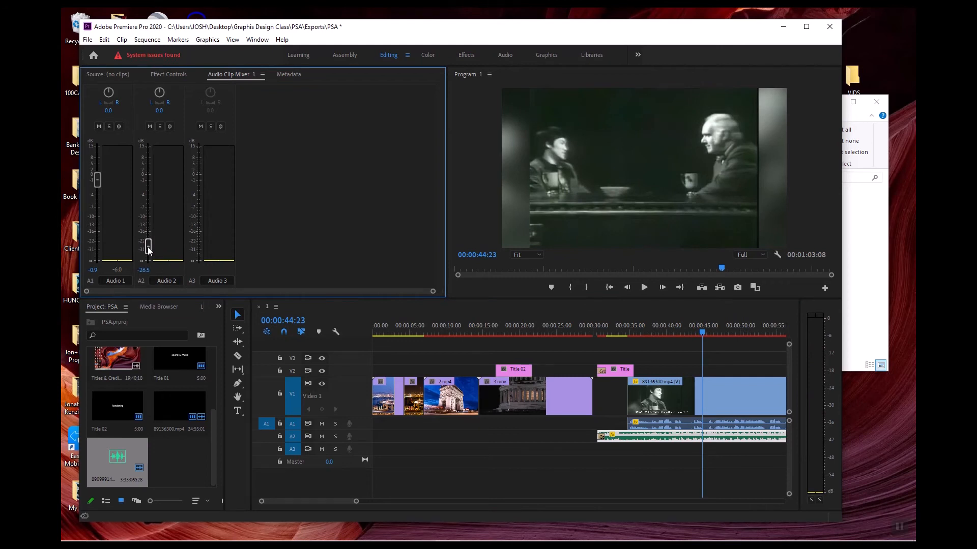
# - Apply the default transition to the end of Title 01 and preview the fade into the interview
pyautogui.scroll(-5, 572, 448)
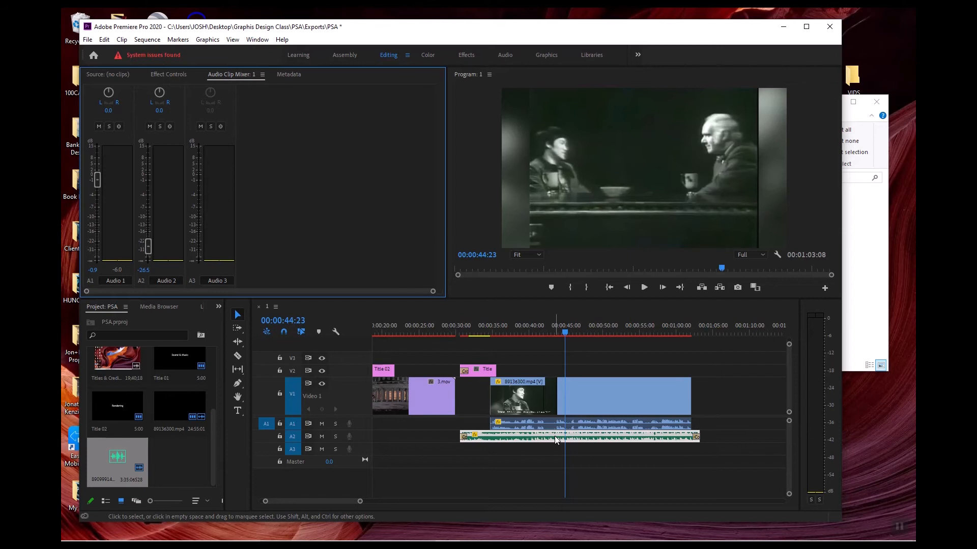
pyautogui.click(458, 333)
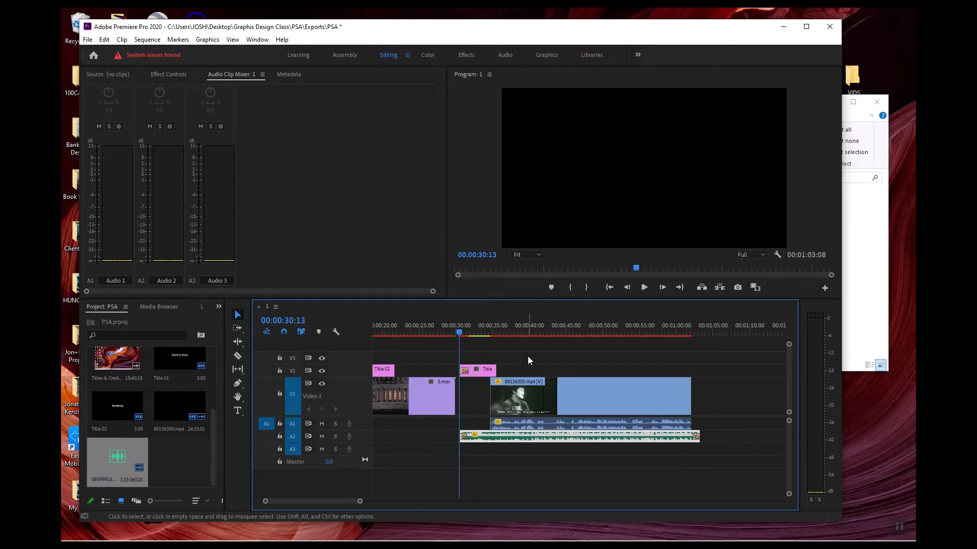
pyautogui.click(464, 334)
pyautogui.moveTo(465, 335); pyautogui.dragTo(477, 331)
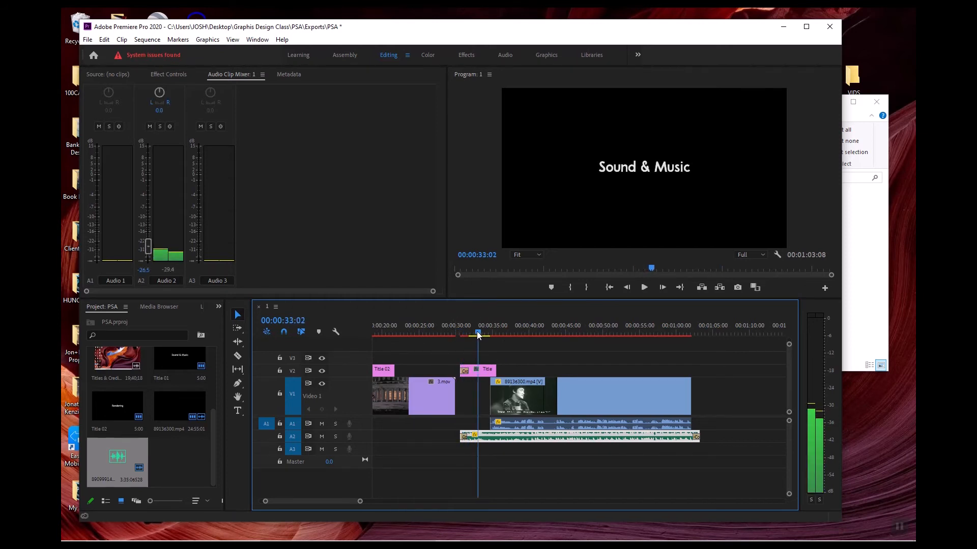
pyautogui.rightClick(493, 375)
pyautogui.click(524, 441)
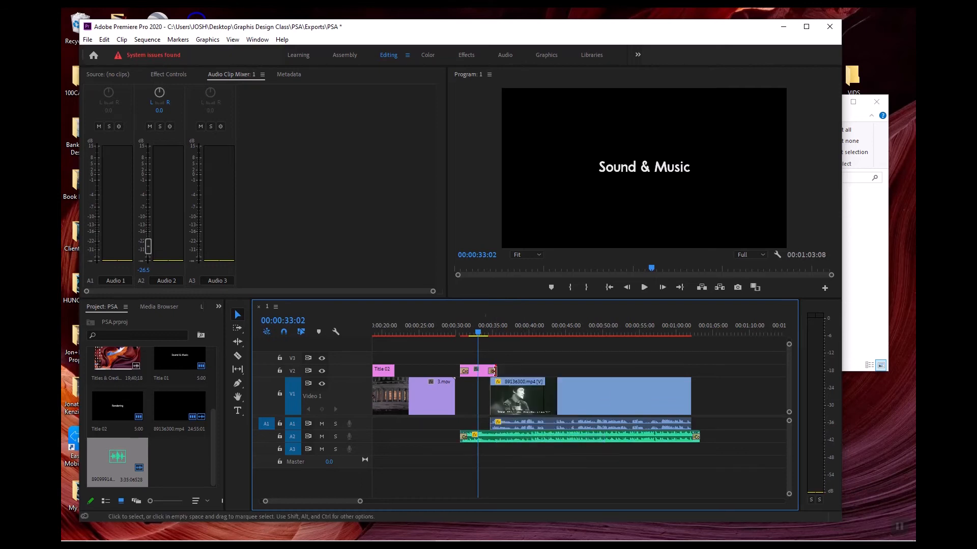
pyautogui.press('space')
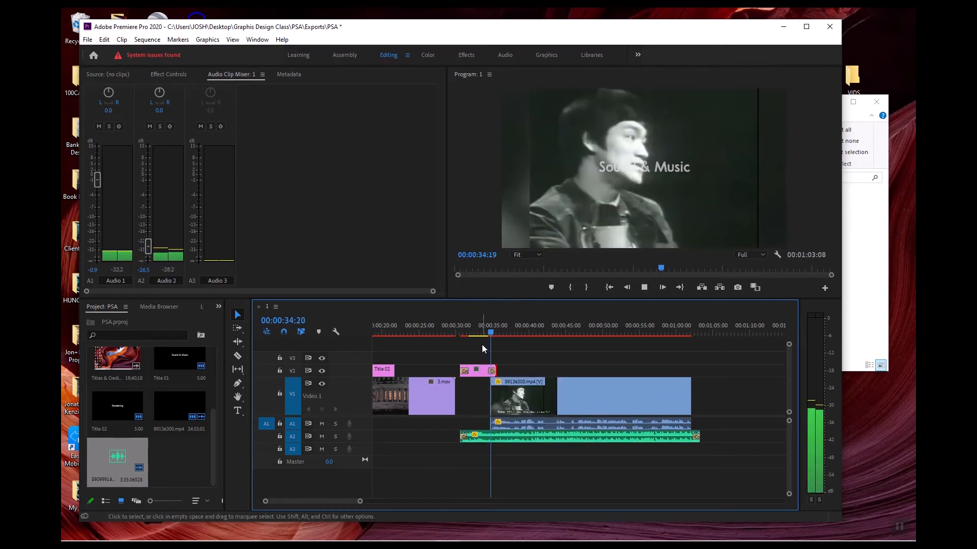
pyautogui.press('space')
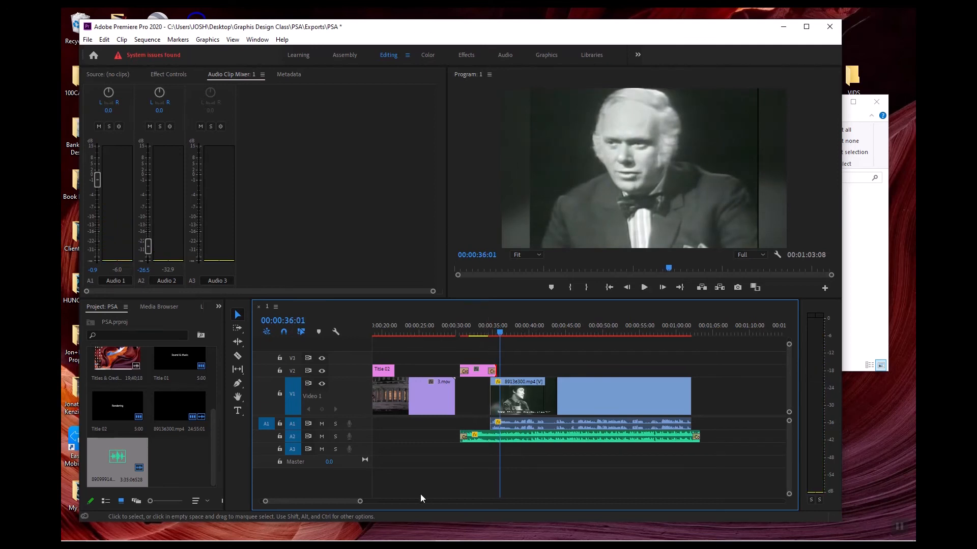
# - Expand audio track A2 to show the music clip's waveform and volume line around the title
pyautogui.moveTo(359, 502); pyautogui.dragTo(334, 504)
pyautogui.scroll(3, 430, 447)
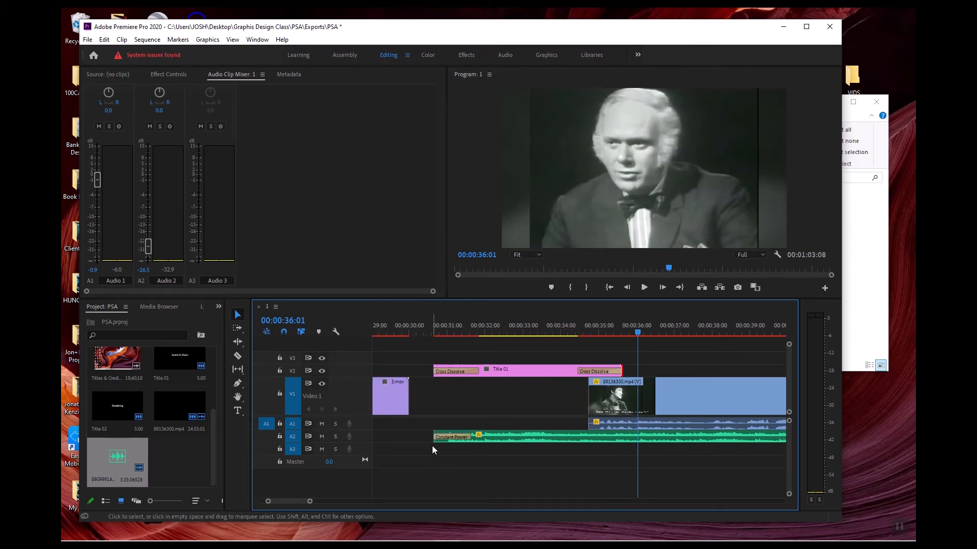
pyautogui.click(237, 357)
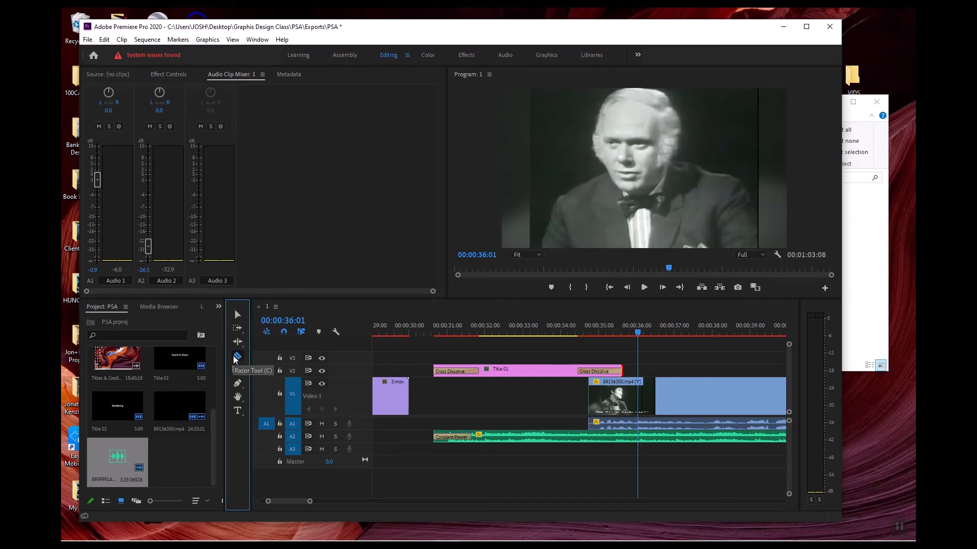
pyautogui.doubleClick(361, 435)
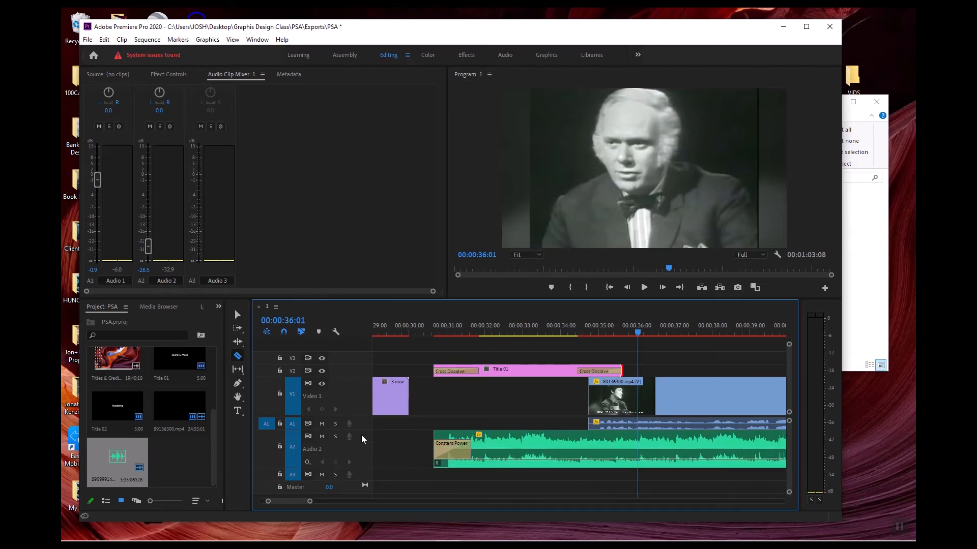
pyautogui.click(236, 315)
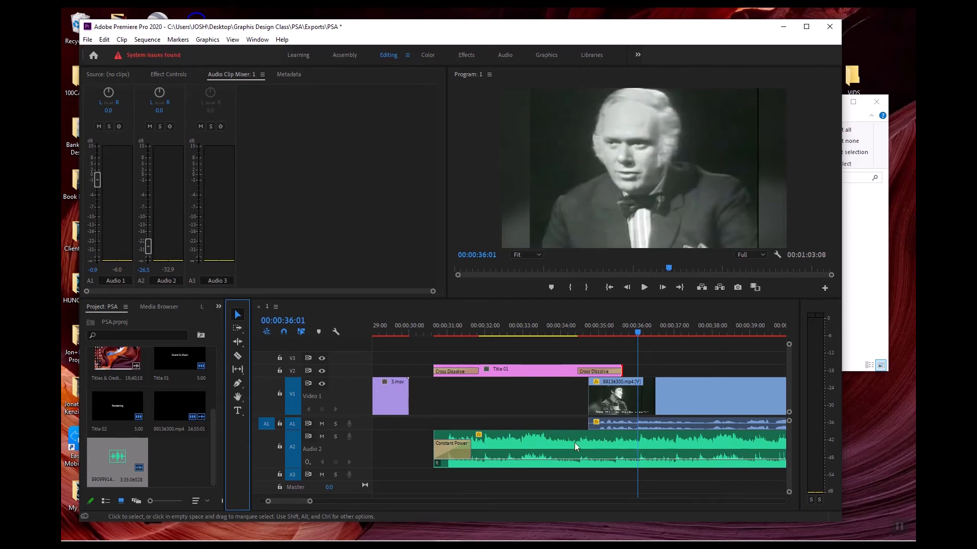
# - Split the music clip on A2 with the Razor tool where the interview clip starts
pyautogui.click(239, 356)
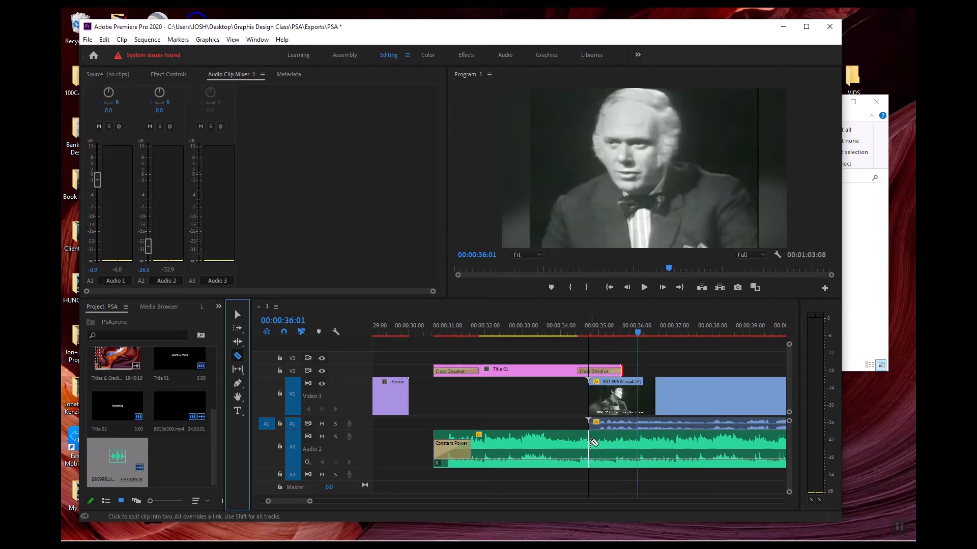
pyautogui.click(591, 442)
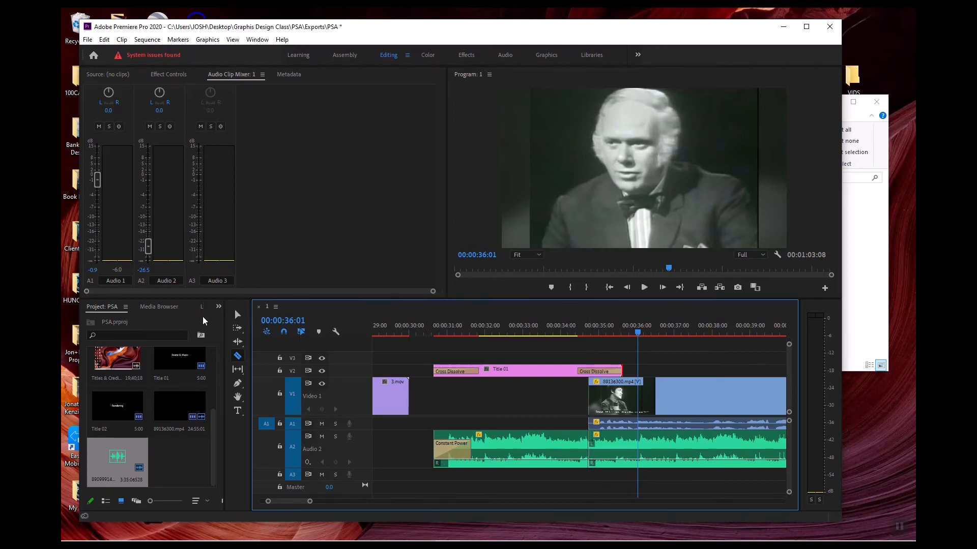
pyautogui.click(237, 315)
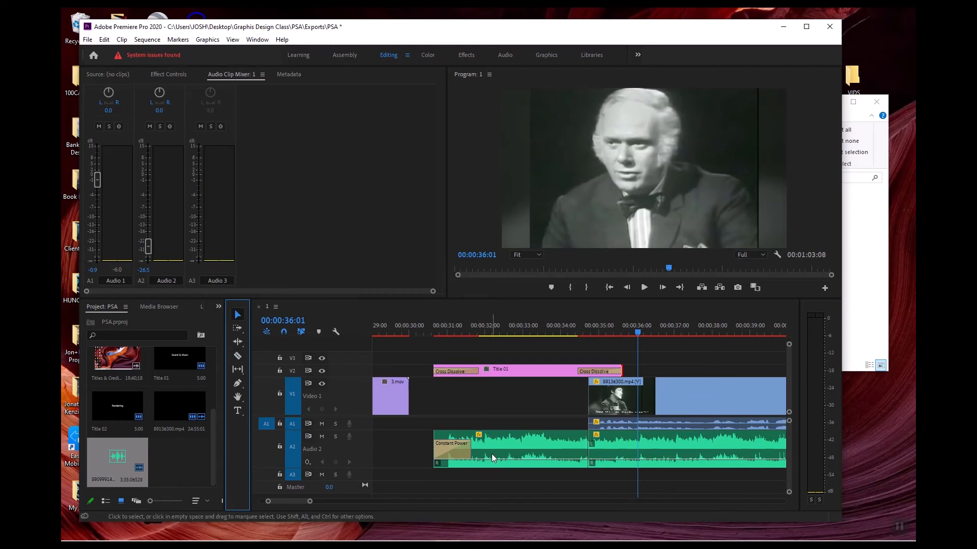
# - Raise the volume line of the music segment before the interview and preview it from 00:00:30:14
pyautogui.click(503, 443)
pyautogui.moveTo(506, 460); pyautogui.dragTo(495, 451)
pyautogui.click(431, 330)
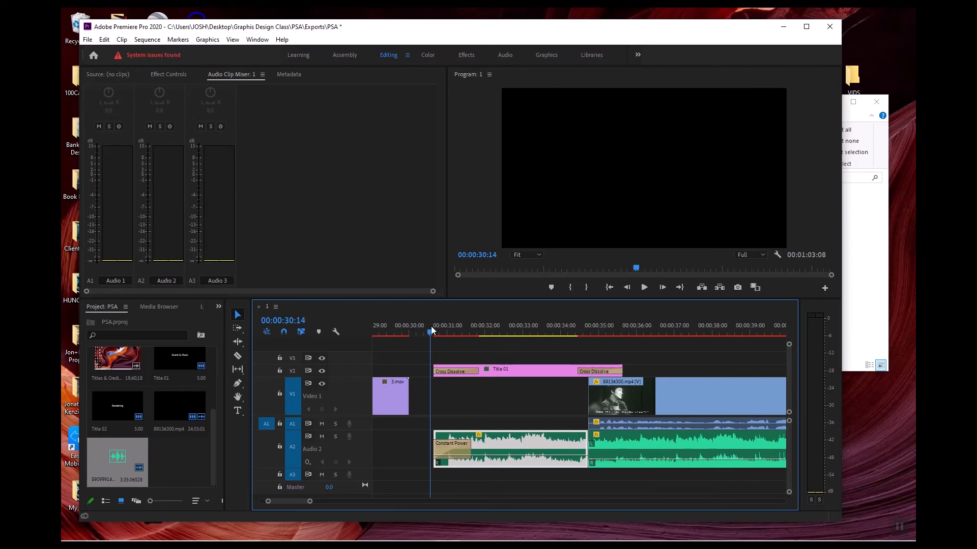
pyautogui.press('space')
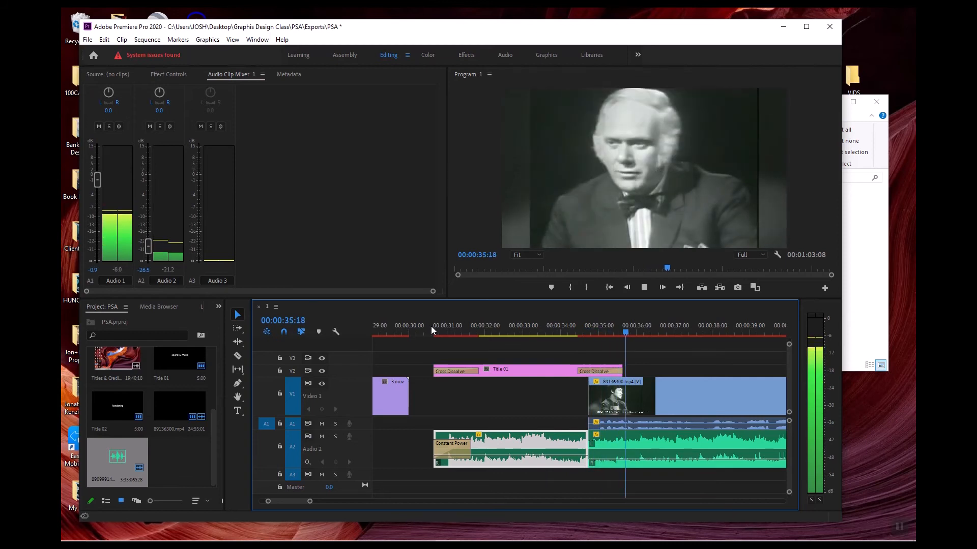
pyautogui.press('space')
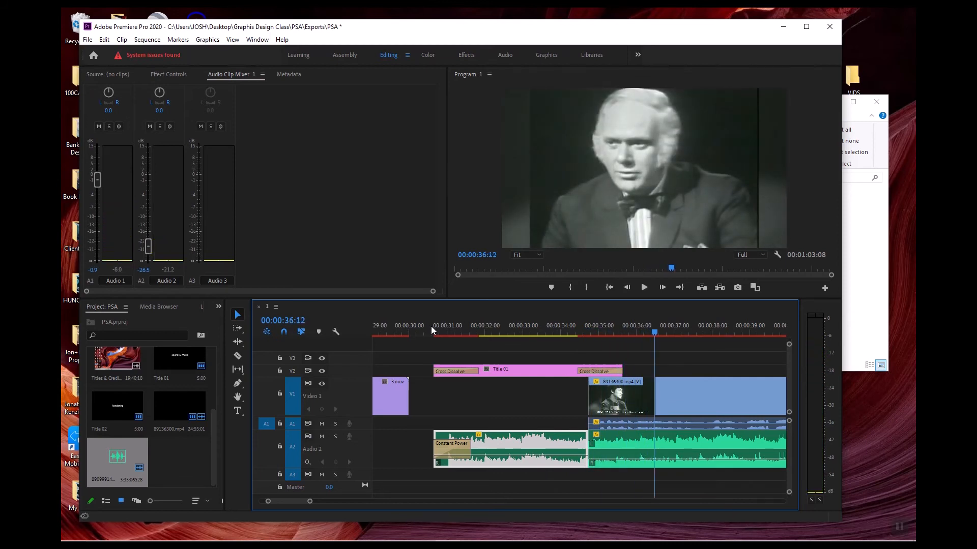
# - Apply the default transition at the music cut, set the first segment's volume to about -10.8 dB and preview the change
pyautogui.rightClick(589, 445)
pyautogui.click(612, 511)
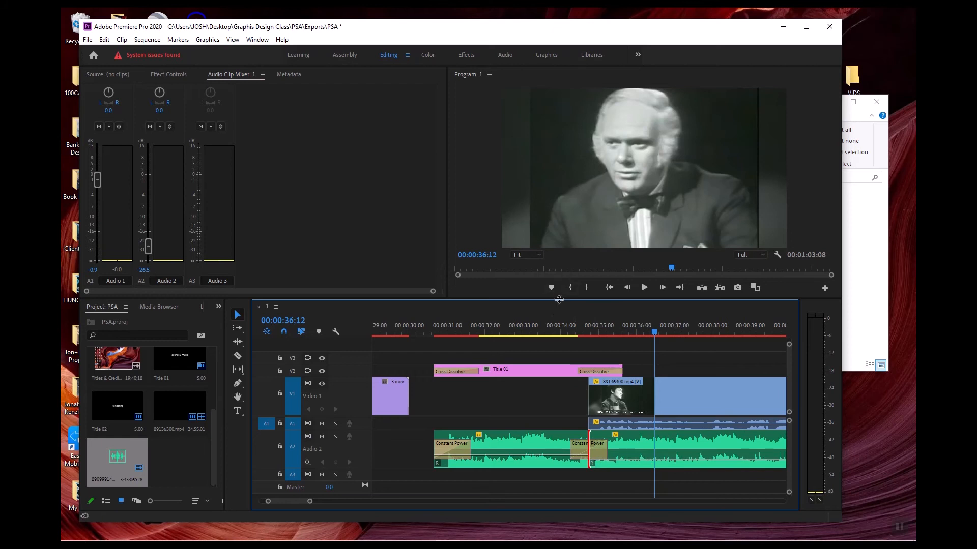
pyautogui.click(506, 456)
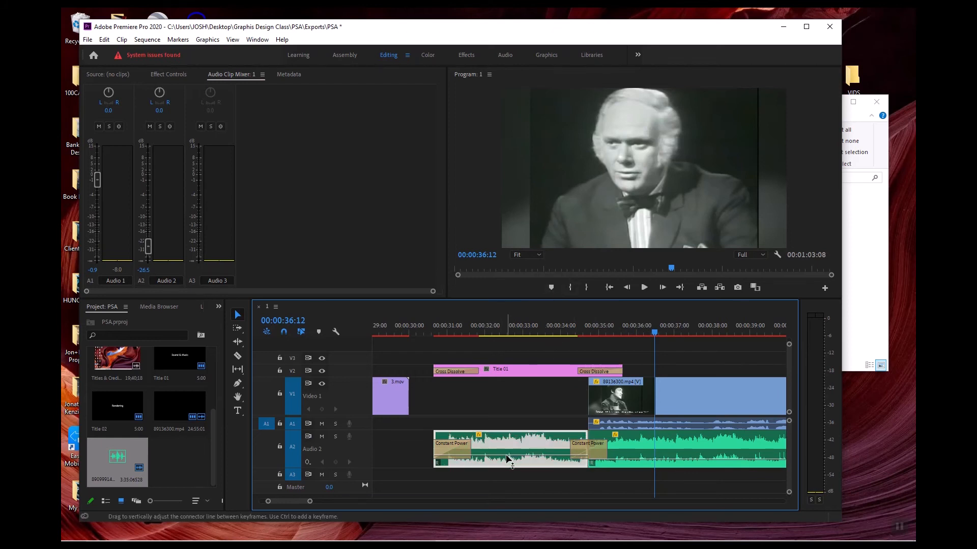
pyautogui.moveTo(506, 457); pyautogui.dragTo(506, 453)
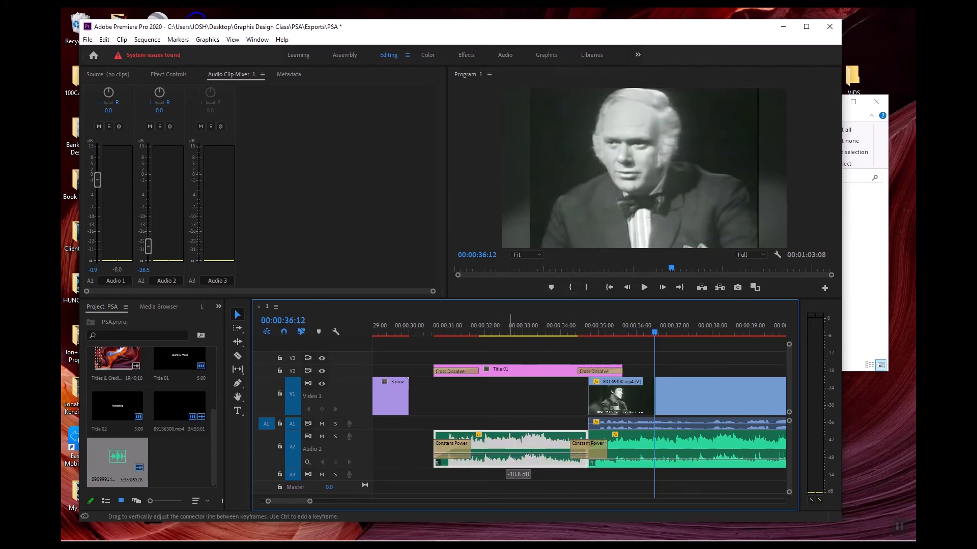
pyautogui.click(517, 331)
pyautogui.press('space')
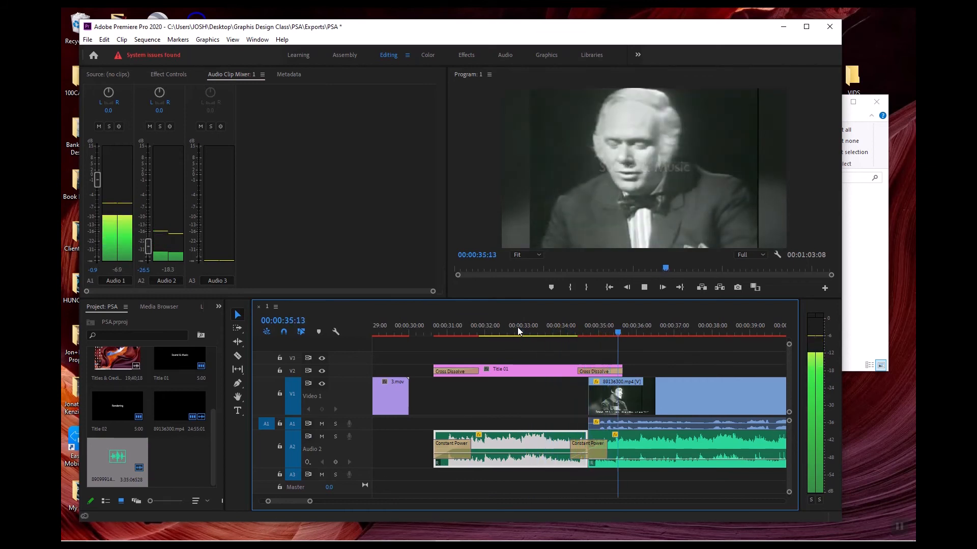
pyautogui.press('space')
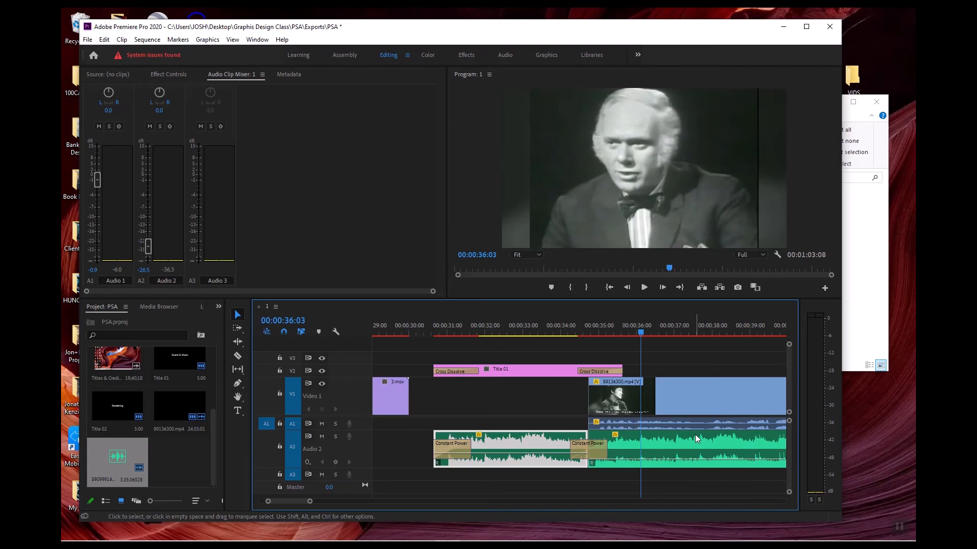
# - Undo the segment volume changes, the transition at the cut and the split of the music clip
pyautogui.hotkey('ctrl', 'z')
pyautogui.hotkey('ctrl', 'z')
pyautogui.hotkey('ctrl', 'z')
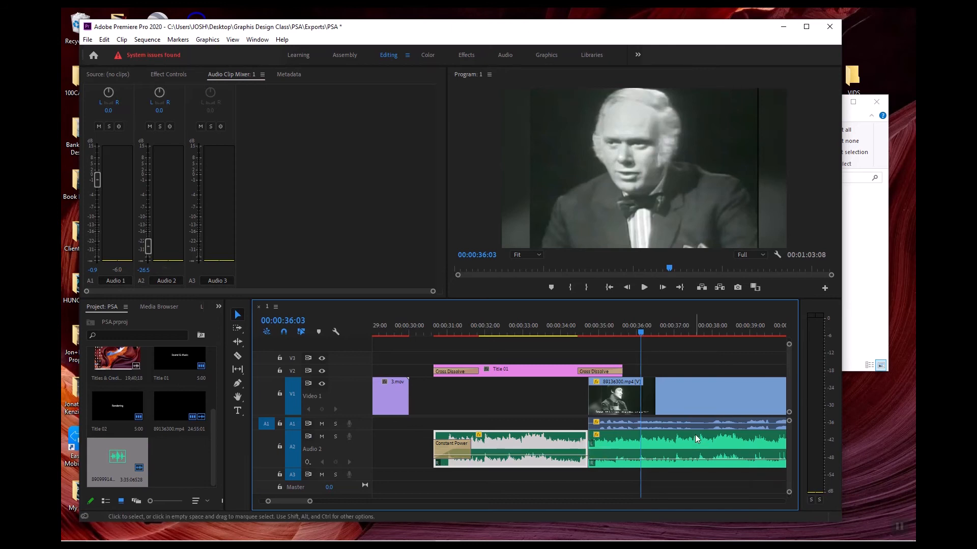
pyautogui.hotkey('ctrl', 'z')
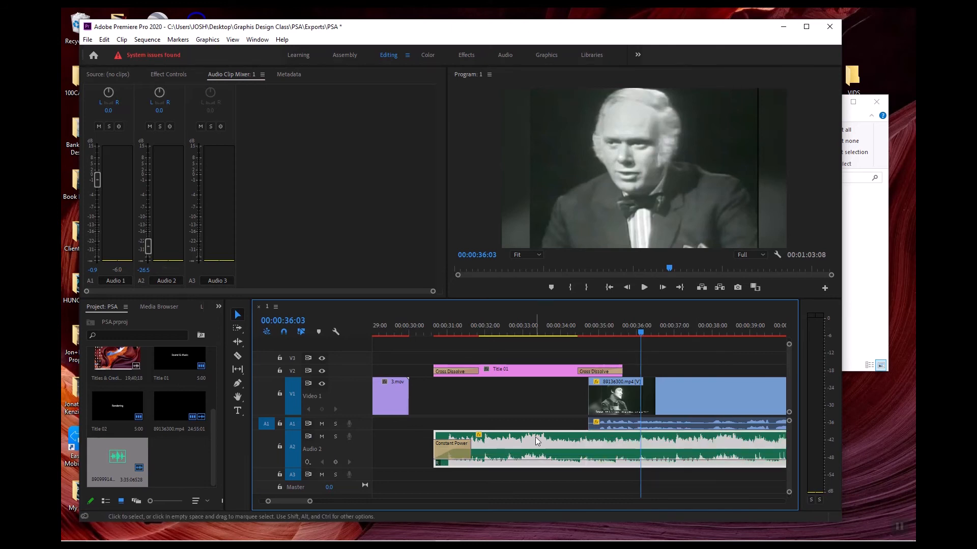
# - Place the playhead at 00:00:33:08 and set the Audio 2 music volume to -24.5 dB
pyautogui.click(535, 410)
pyautogui.click(534, 331)
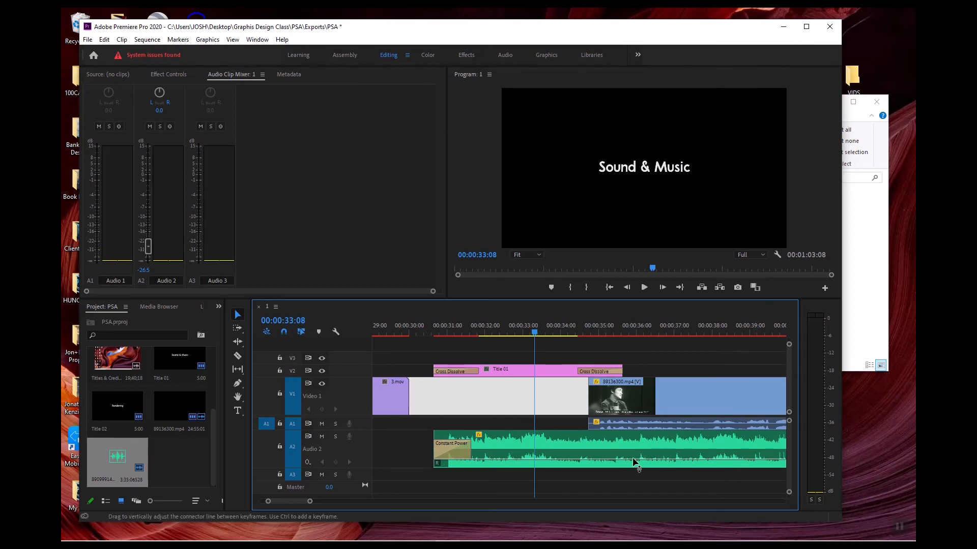
pyautogui.click(148, 246)
pyautogui.moveTo(147, 245); pyautogui.dragTo(148, 244)
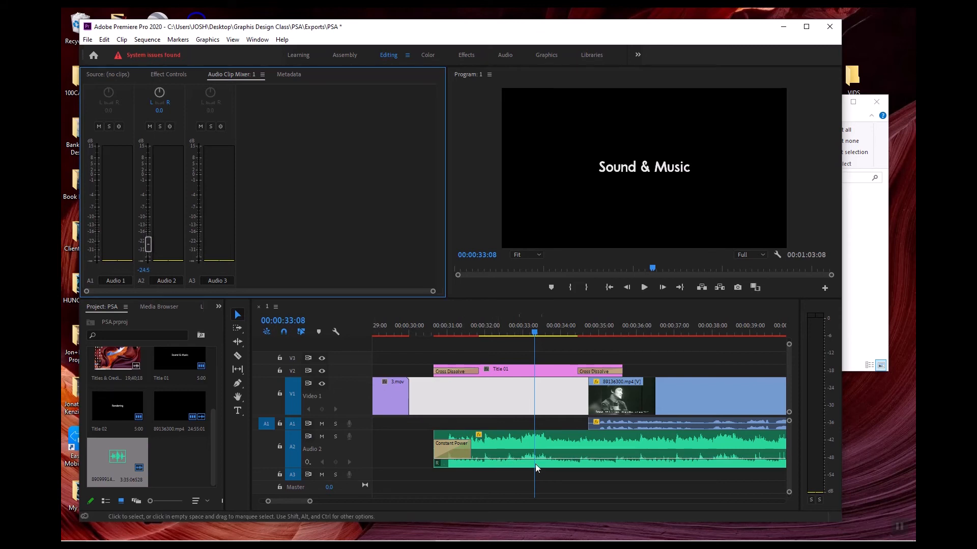
# - Preview the music up to 00:00:33:24 and add a volume keyframe to the Audio 2 music clip there
pyautogui.press('space')
pyautogui.press('space')
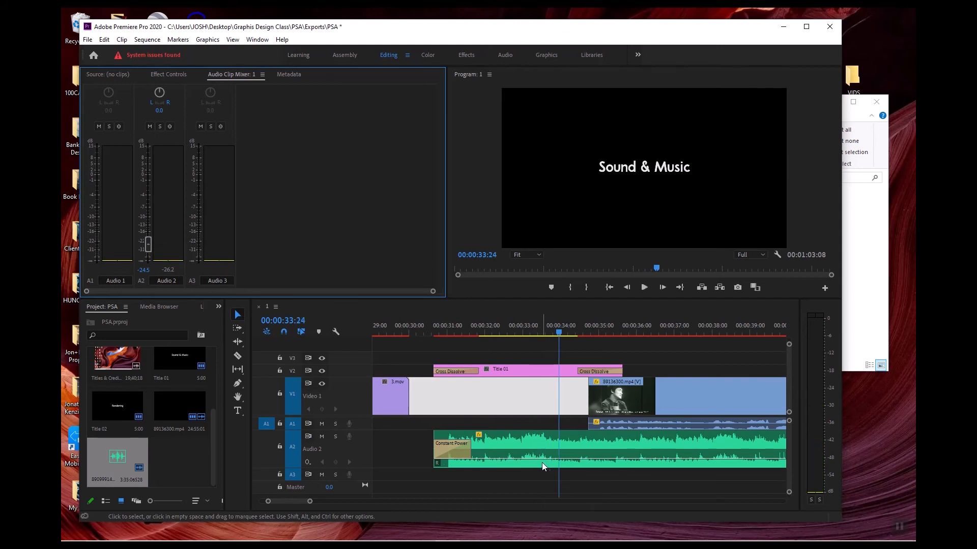
pyautogui.doubleClick(549, 460)
pyautogui.keyDown('ctrl'); pyautogui.click(552, 460); pyautogui.keyUp('ctrl')
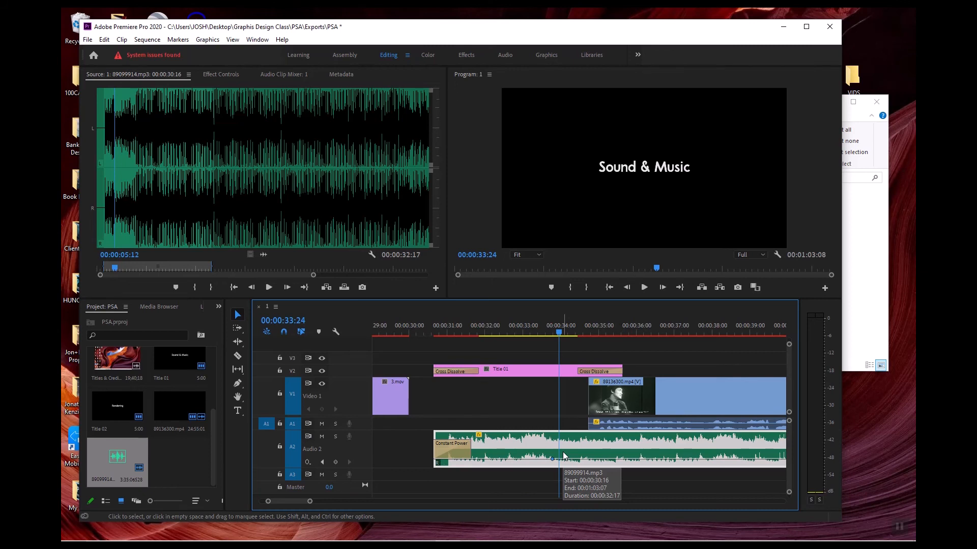
# - Try raising the music volume at the single keyframe to about -11.55 dB
pyautogui.moveTo(554, 460)
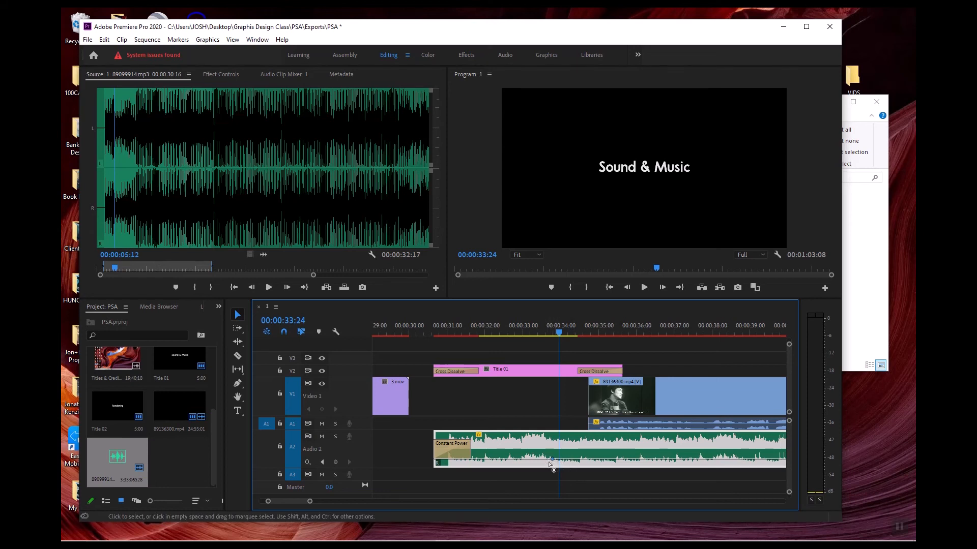
pyautogui.moveTo(553, 460); pyautogui.dragTo(553, 456)
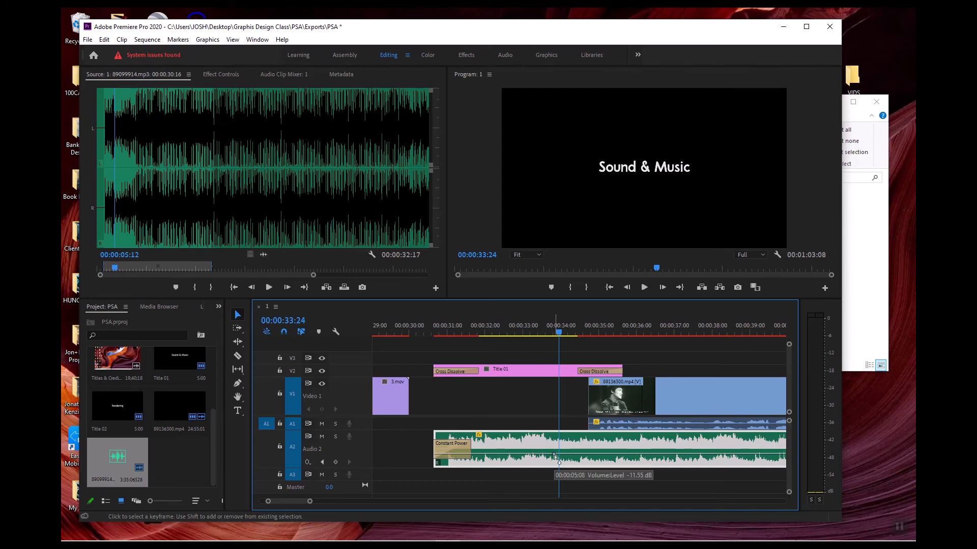
pyautogui.moveTo(554, 454); pyautogui.dragTo(553, 460)
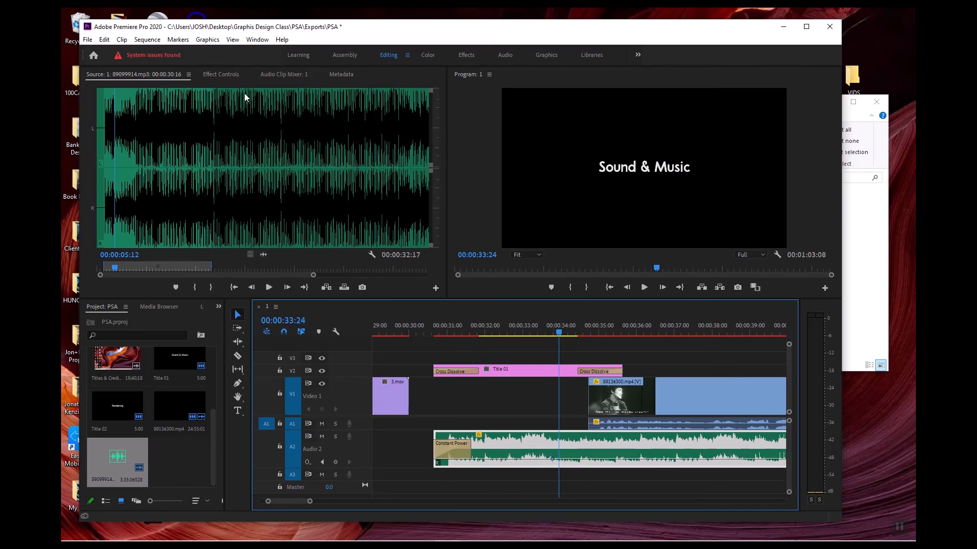
# - Add a second volume keyframe where the interview starts, then move the first one closer at about -11.6 dB so the music drops to about -28.6 dB
pyautogui.click(280, 75)
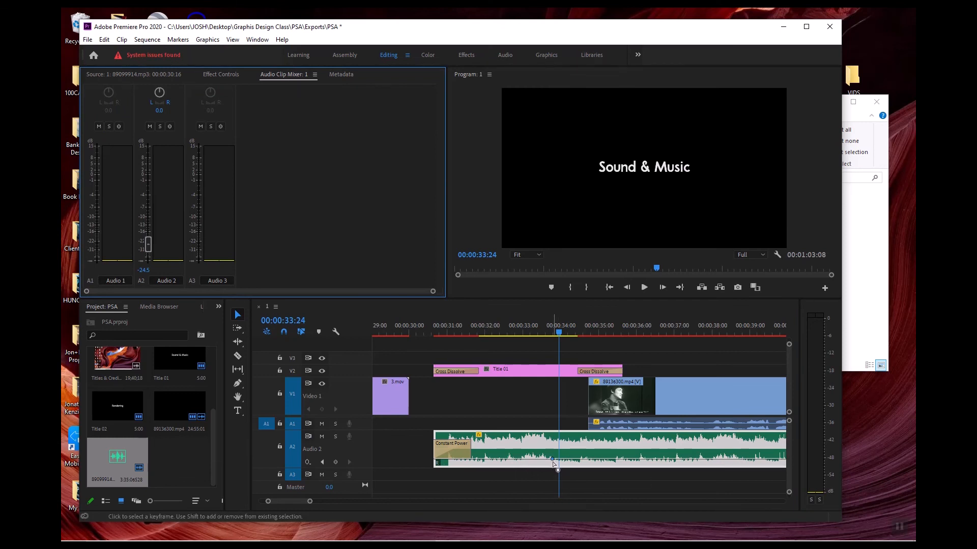
pyautogui.moveTo(554, 464)
pyautogui.keyDown('ctrl'); pyautogui.click(586, 461); pyautogui.keyUp('ctrl')
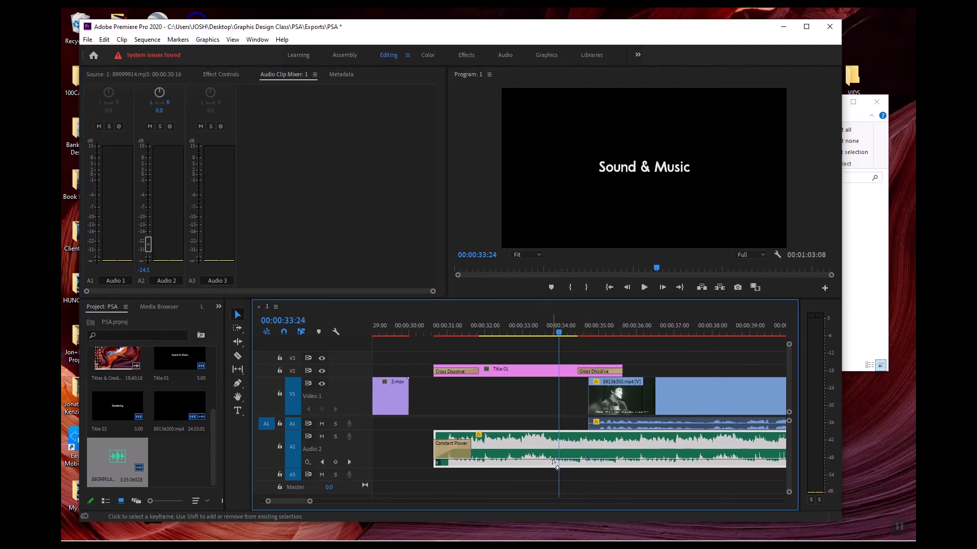
pyautogui.moveTo(554, 460); pyautogui.dragTo(554, 454)
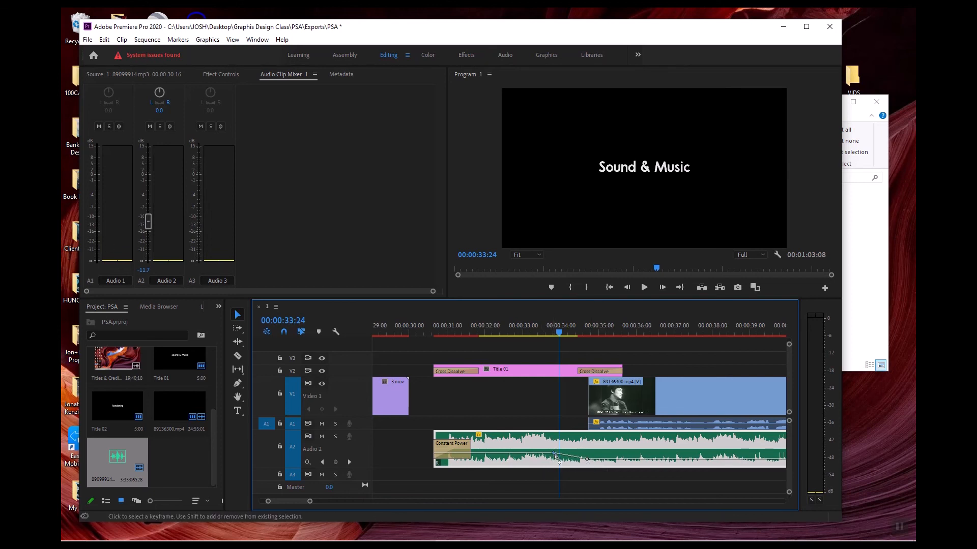
pyautogui.moveTo(553, 453); pyautogui.dragTo(590, 460)
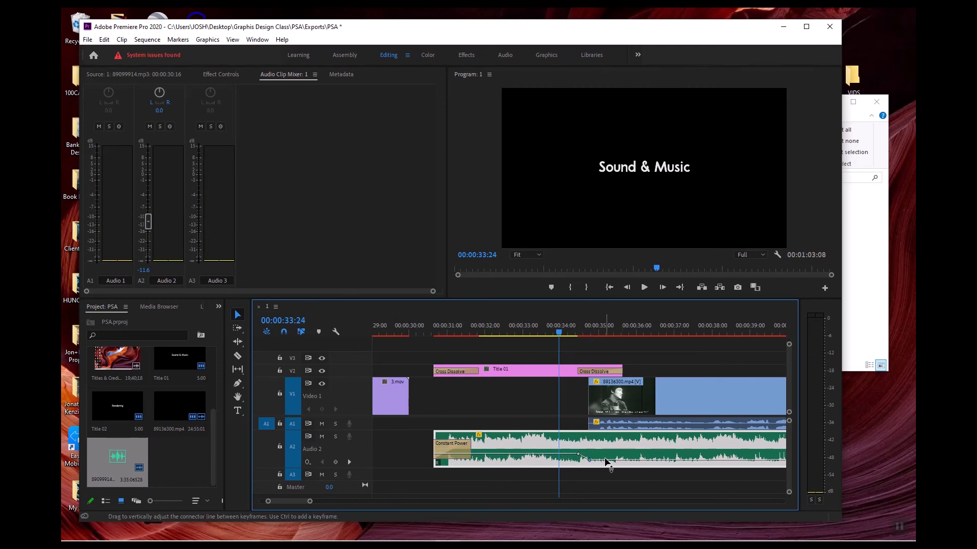
# - Preview the music's volume drop into the interview, replaying it from 00:00:32:08
pyautogui.press('space')
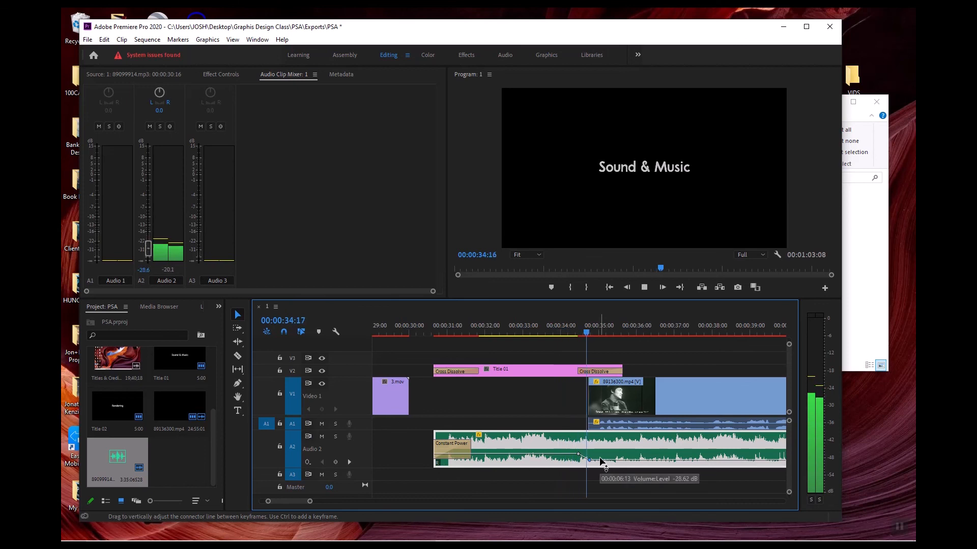
pyautogui.click(471, 325)
pyautogui.press('space')
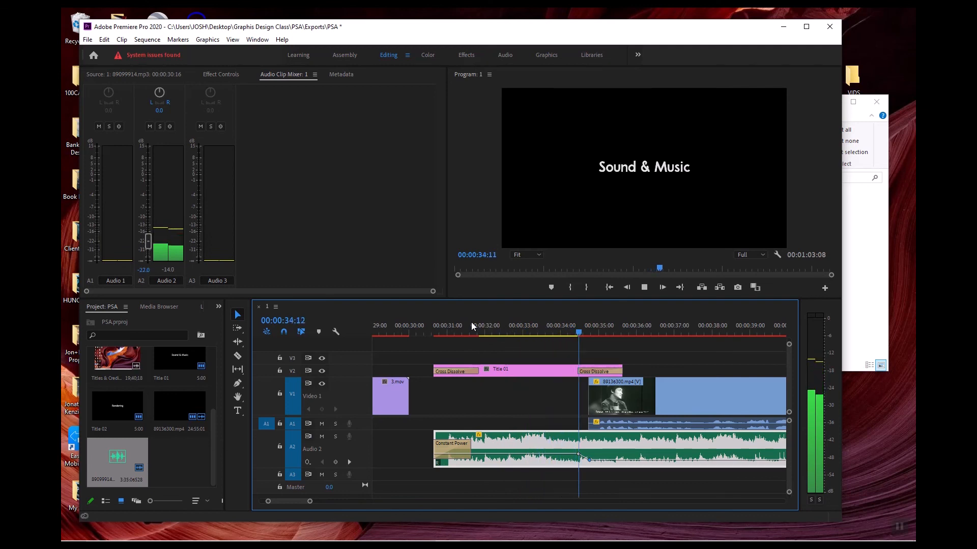
pyautogui.press('space')
pyautogui.click(497, 330)
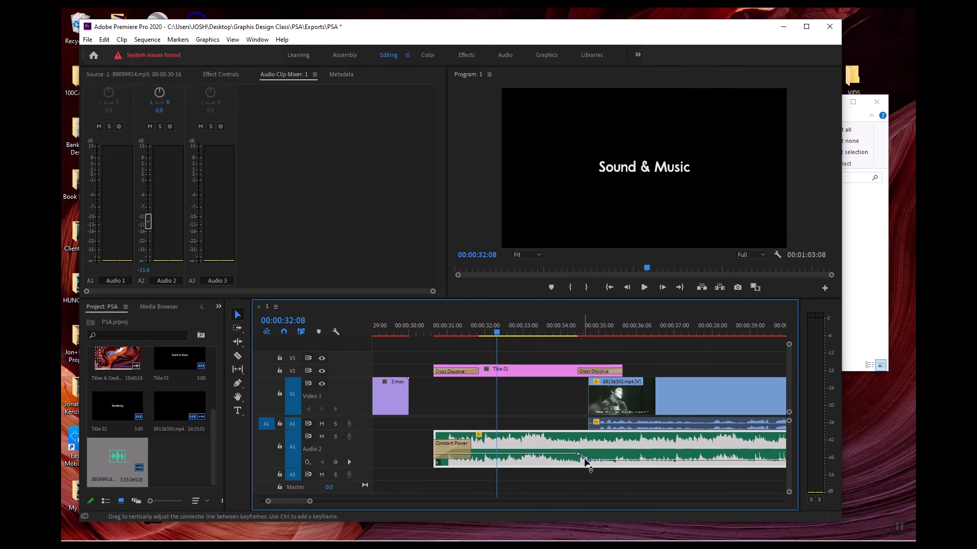
pyautogui.press('space')
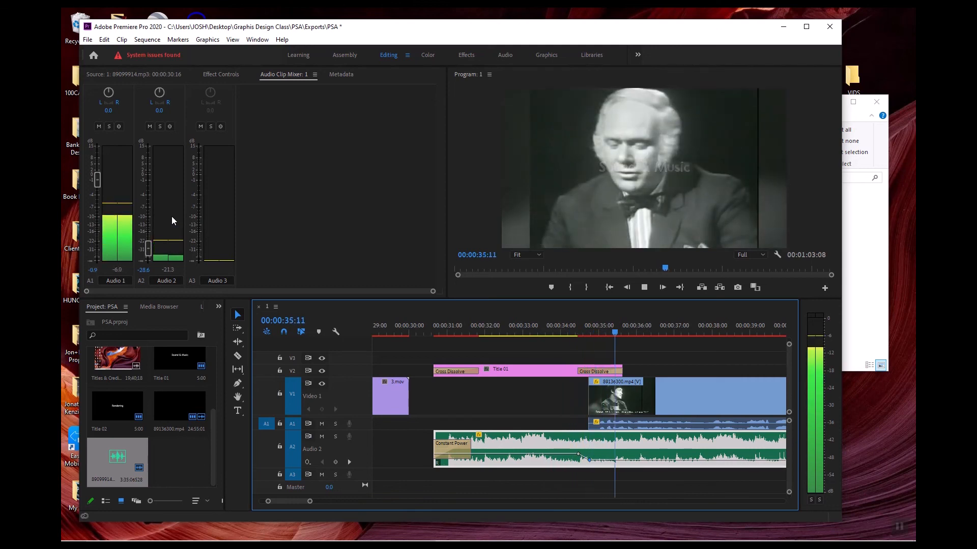
pyautogui.press('space')
# - Set the Audio 2 music volume under the interview to -25.5 dB and place the playhead at 00:00:35:22
pyautogui.click(147, 248)
pyautogui.moveTo(148, 247); pyautogui.dragTo(148, 245)
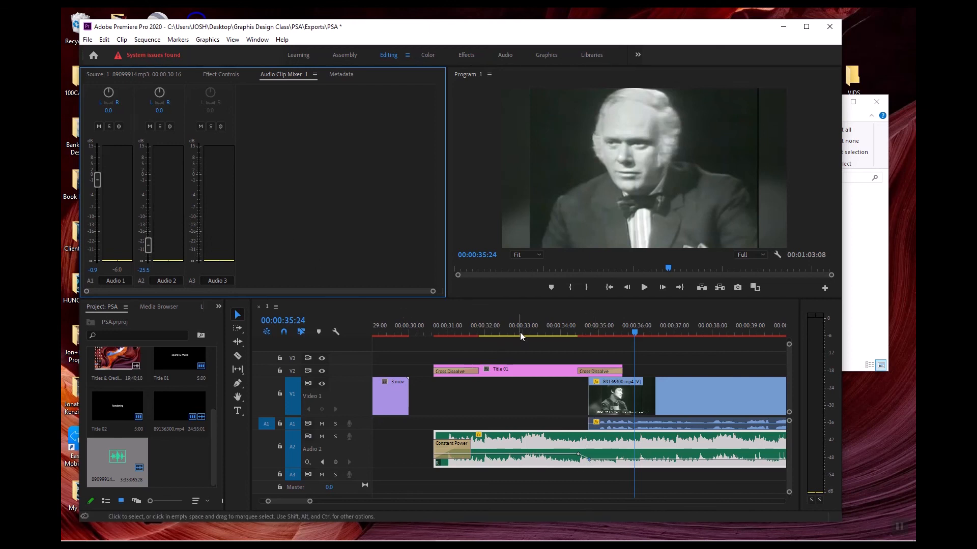
pyautogui.moveTo(520, 336); pyautogui.dragTo(633, 337)
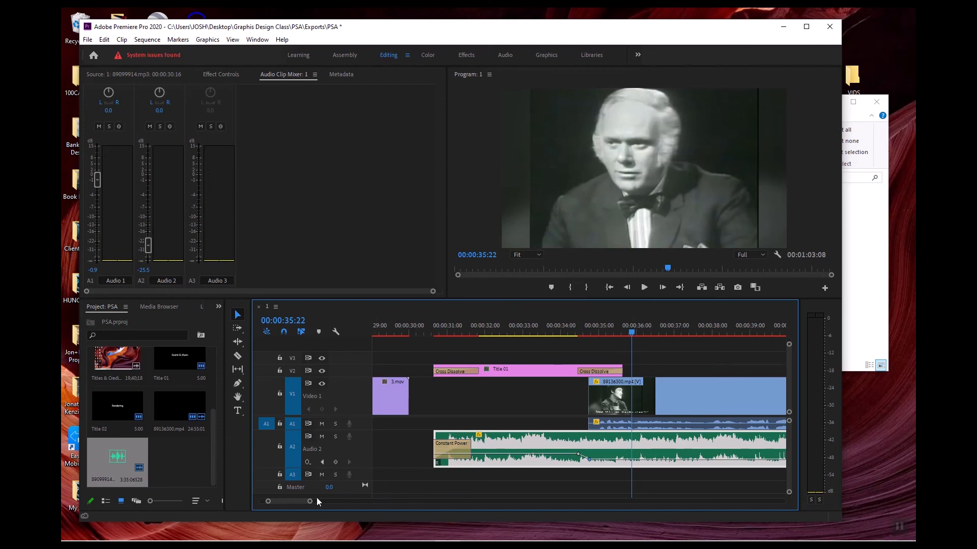
pyautogui.moveTo(309, 503); pyautogui.dragTo(357, 502)
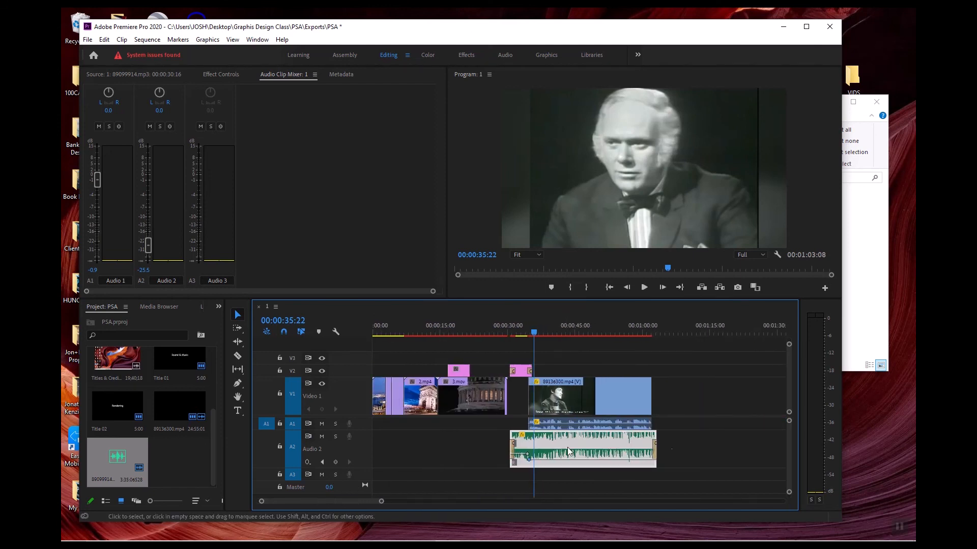